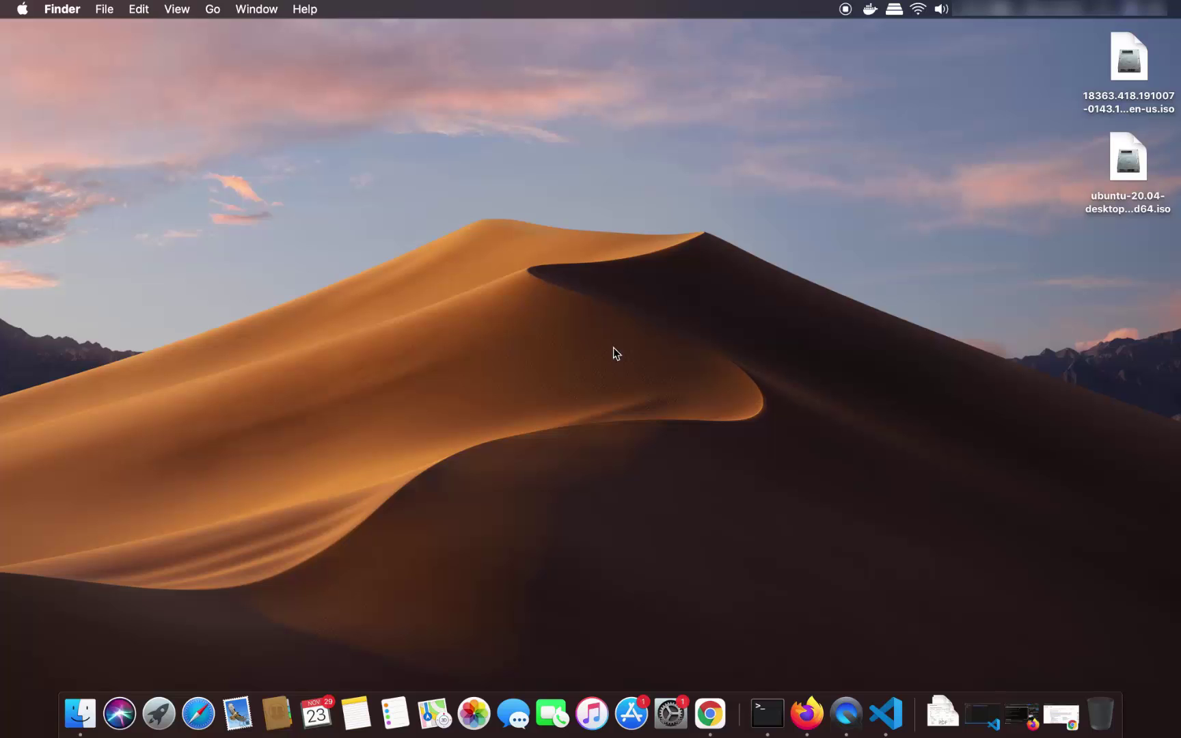
# Switch to Chrome and open the Genymobile/scrcpy GitHub repository from the search results, down to its README
pyautogui.click(709, 715)
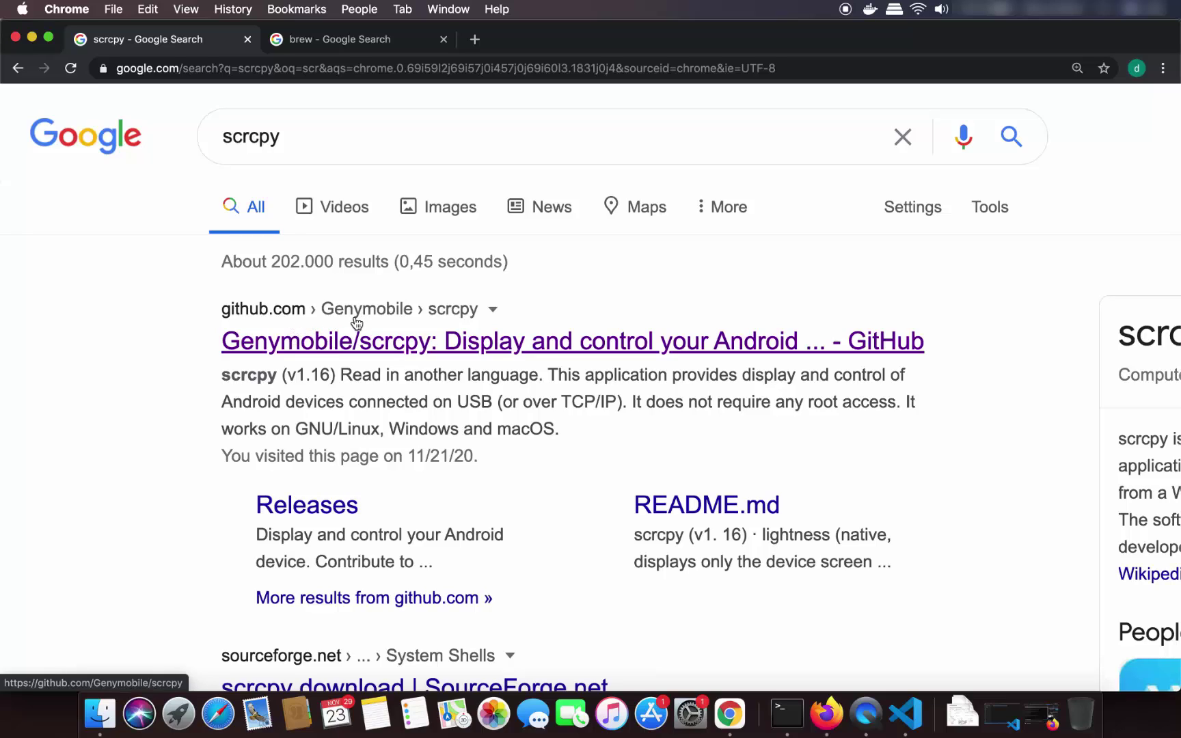
pyautogui.click(441, 343)
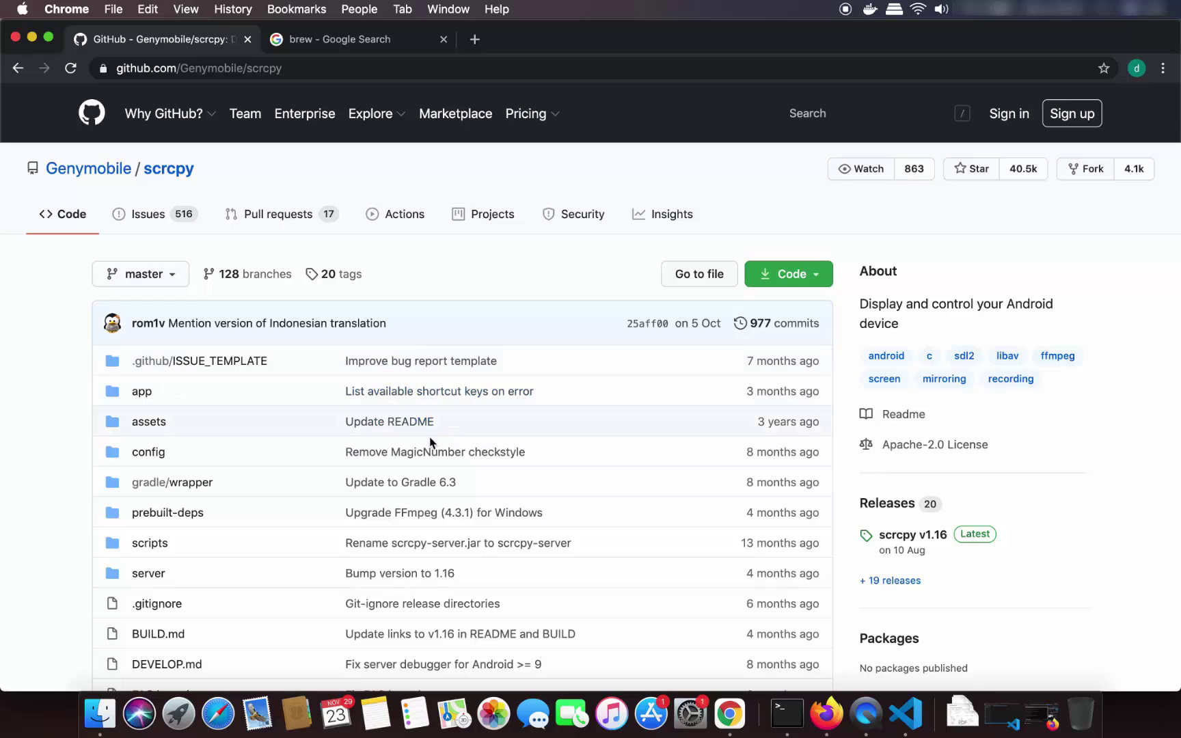
pyautogui.scroll(-1, 431, 447)
pyautogui.scroll(-15, 431, 447)
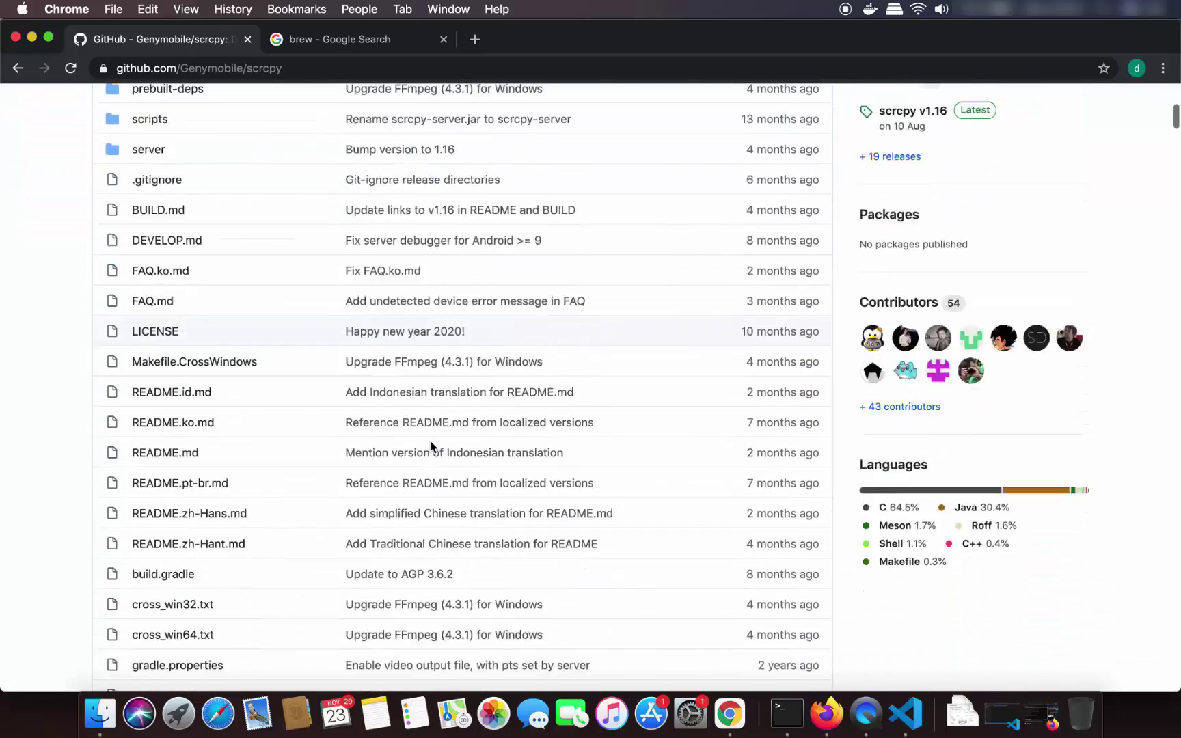
pyautogui.scroll(-3, 432, 447)
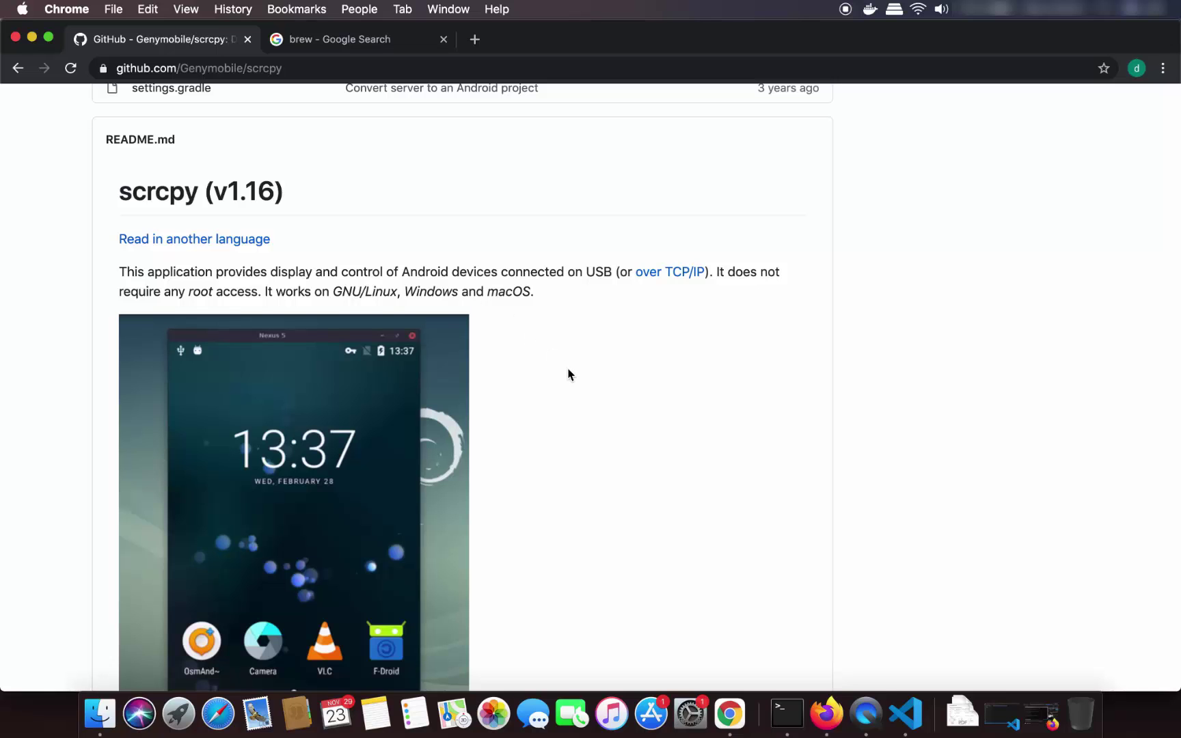
# Read the scrcpy README's features, requirements and per-platform installation instructions, down to the macOS Homebrew command
pyautogui.scroll(-5, 568, 375)
pyautogui.scroll(-1, 568, 374)
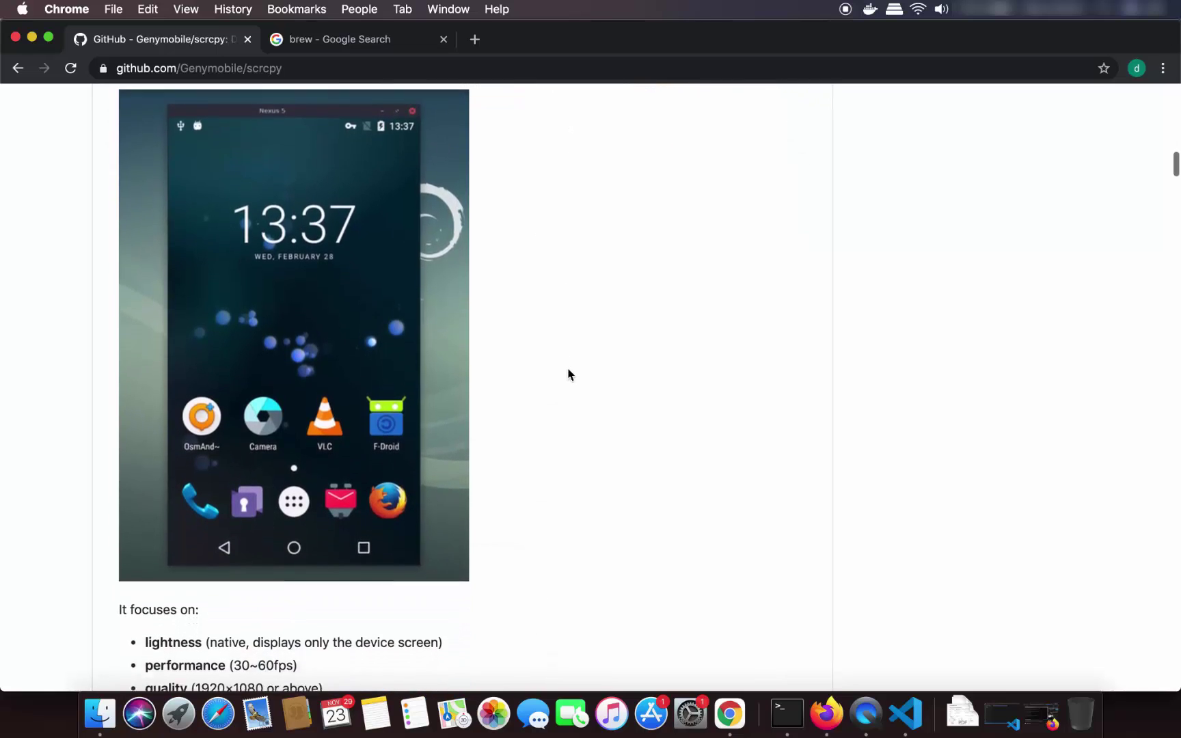
pyautogui.scroll(-10, 568, 375)
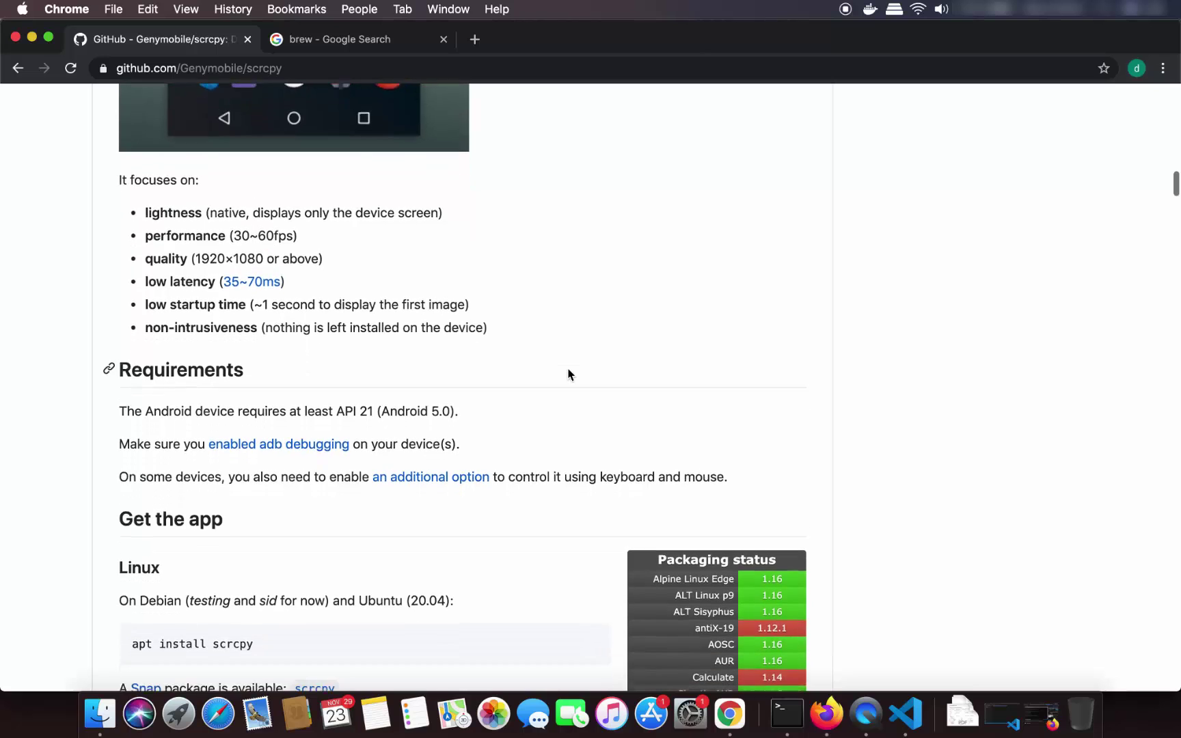
pyautogui.scroll(-4, 568, 374)
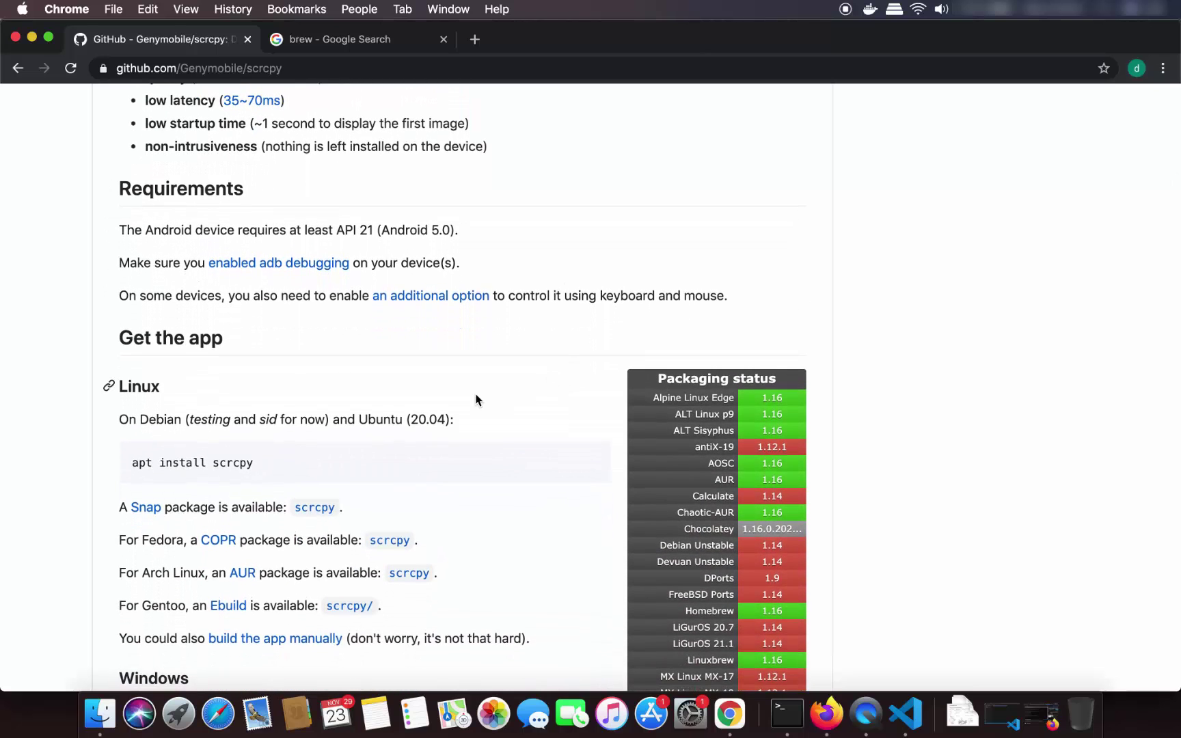
pyautogui.scroll(-5, 477, 400)
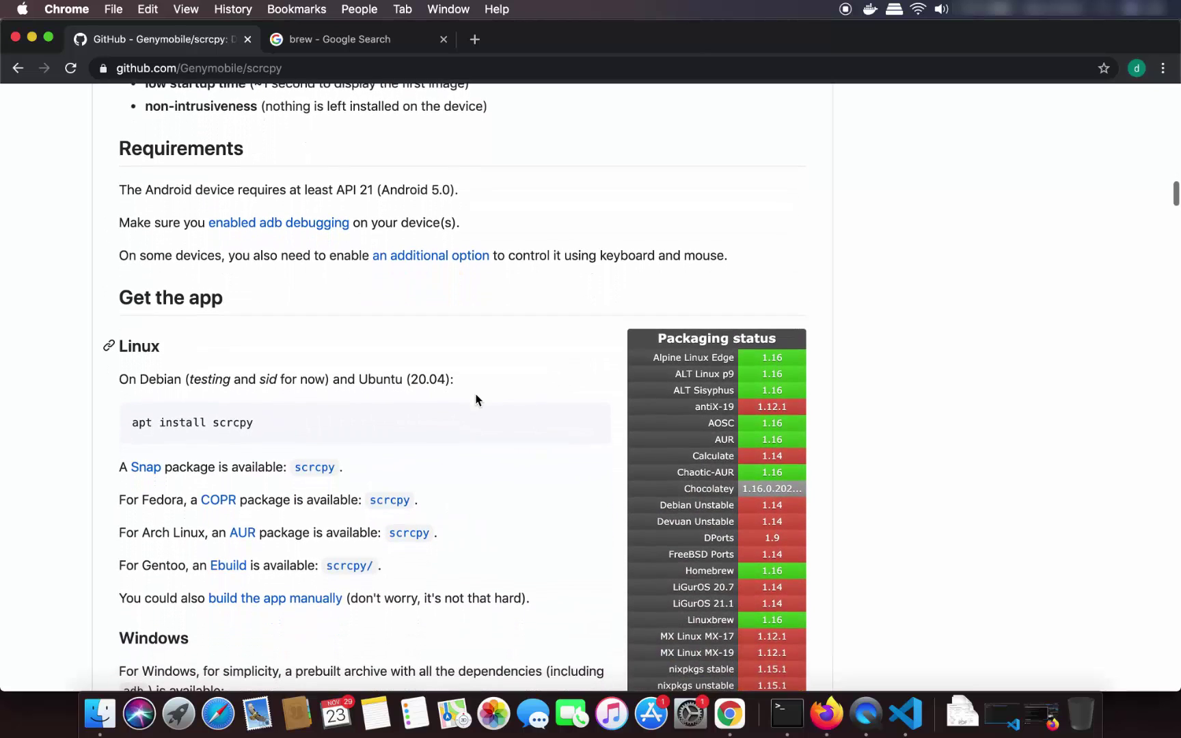
pyautogui.scroll(-9, 476, 400)
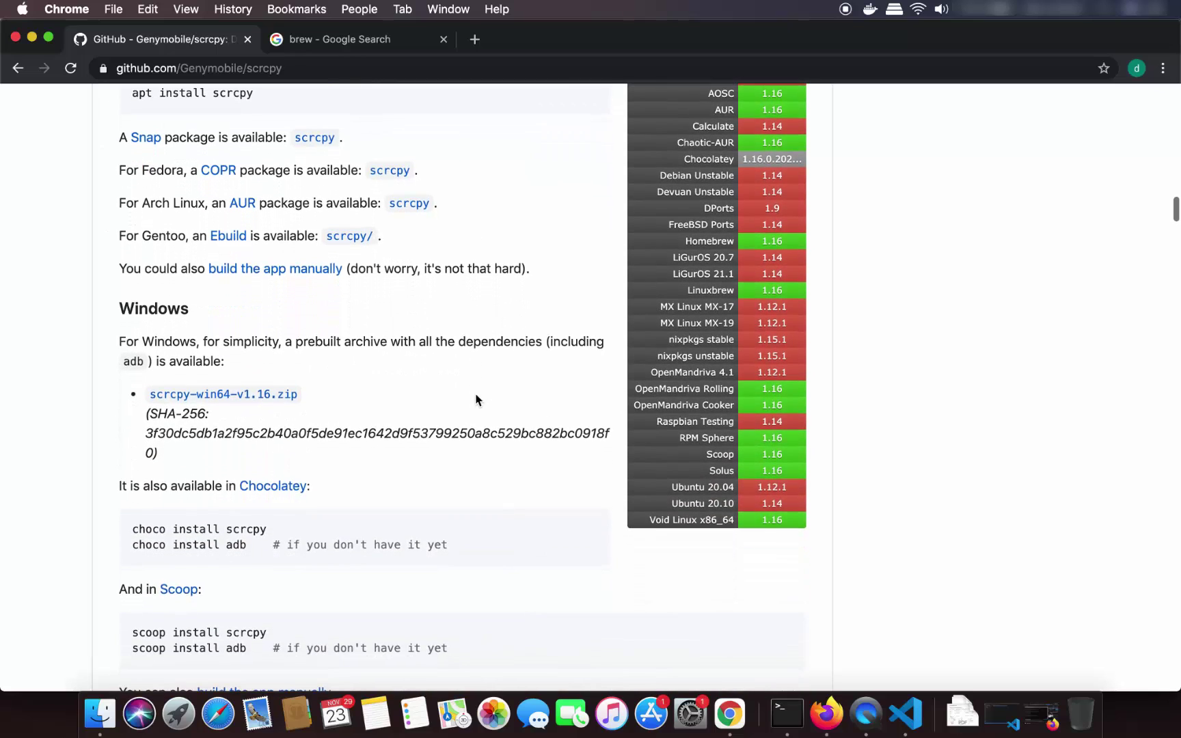
pyautogui.scroll(-4, 476, 400)
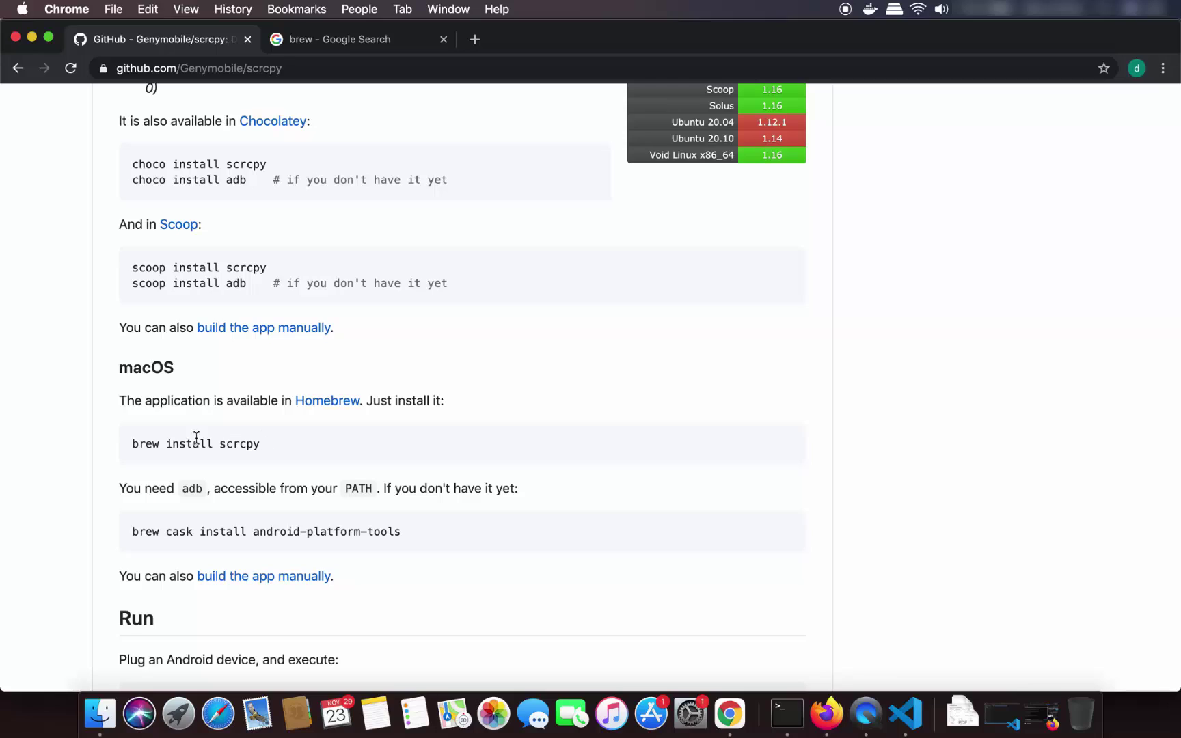
pyautogui.doubleClick(149, 445)
pyautogui.doubleClick(240, 445)
# Open the Homebrew site linked in the macOS section in a new tab and copy its install command
pyautogui.keyDown('super'); pyautogui.click(312, 408); pyautogui.keyUp('super')
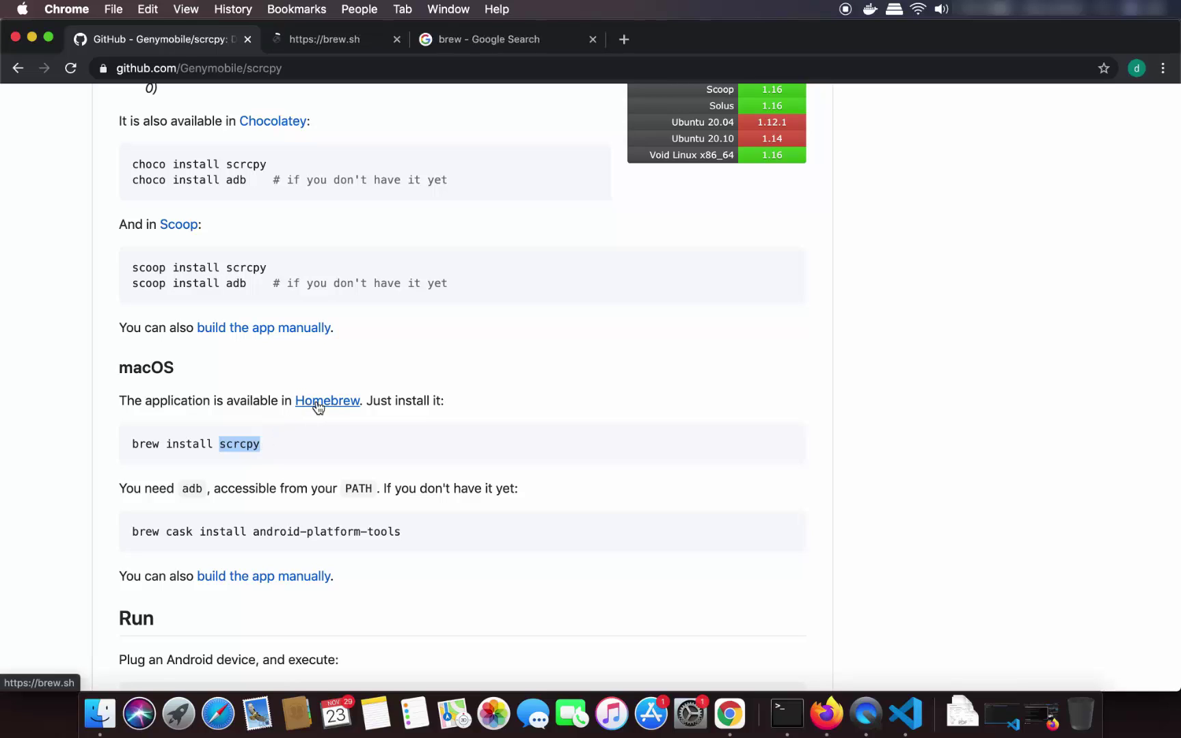
pyautogui.click(357, 42)
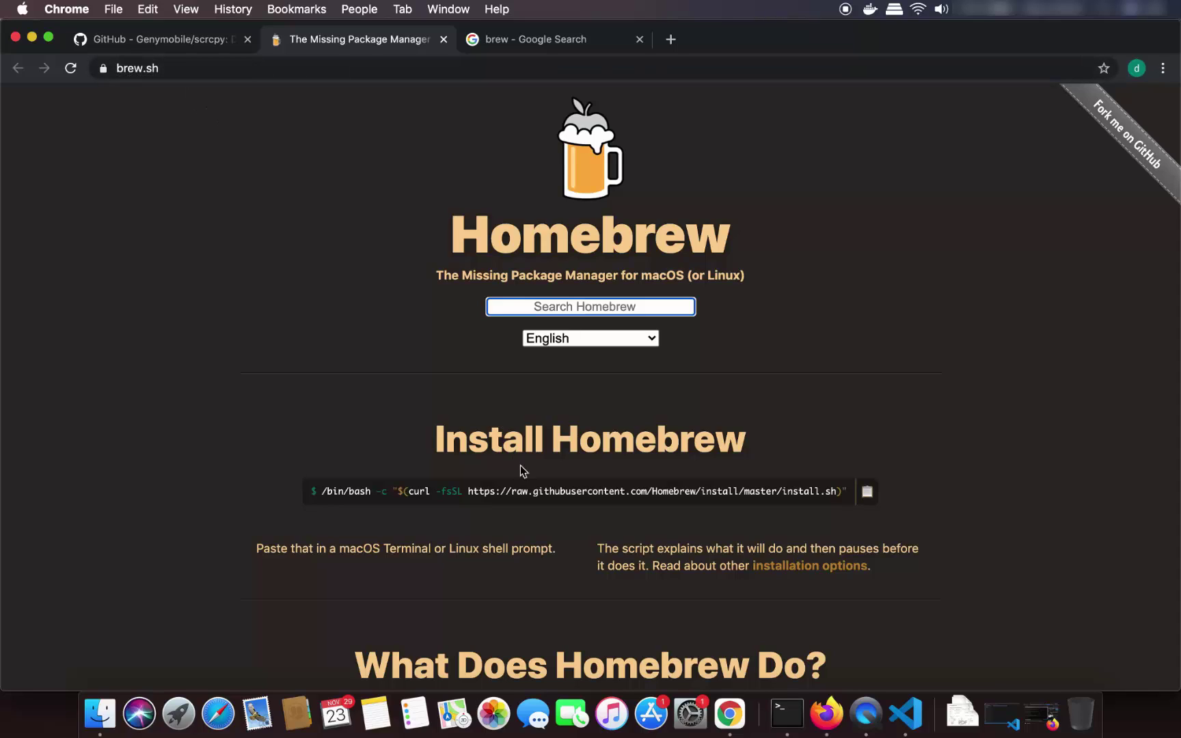
pyautogui.click(867, 491)
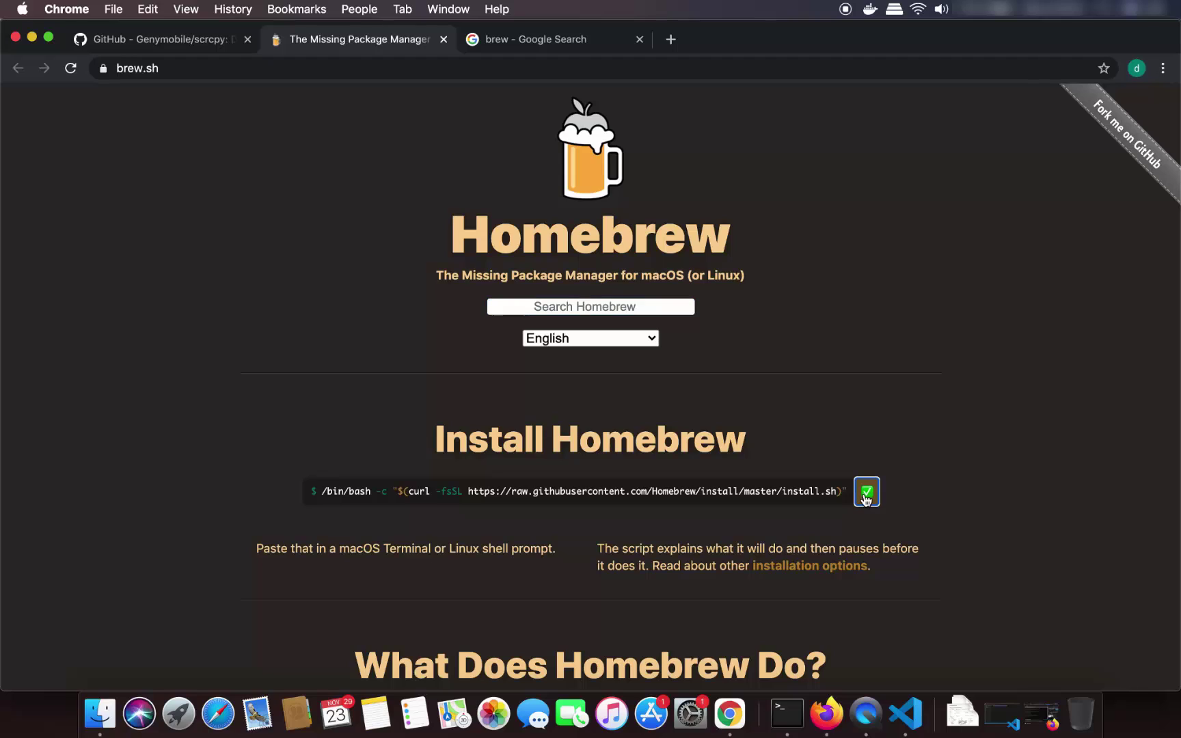
pyautogui.tripleClick(711, 491)
pyautogui.press('super+c')
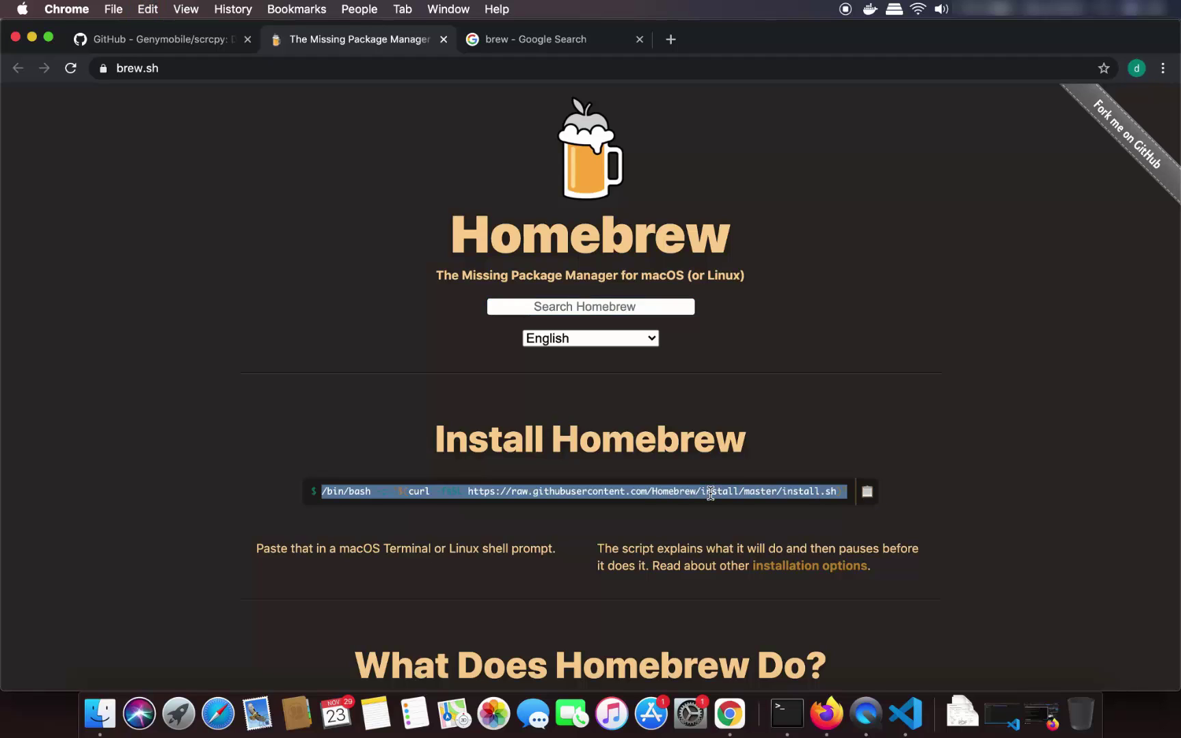
pyautogui.press('super+c')
pyautogui.press('super+c')
# Find the Terminal app with Spotlight Search and open it
pyautogui.click(1108, 17)
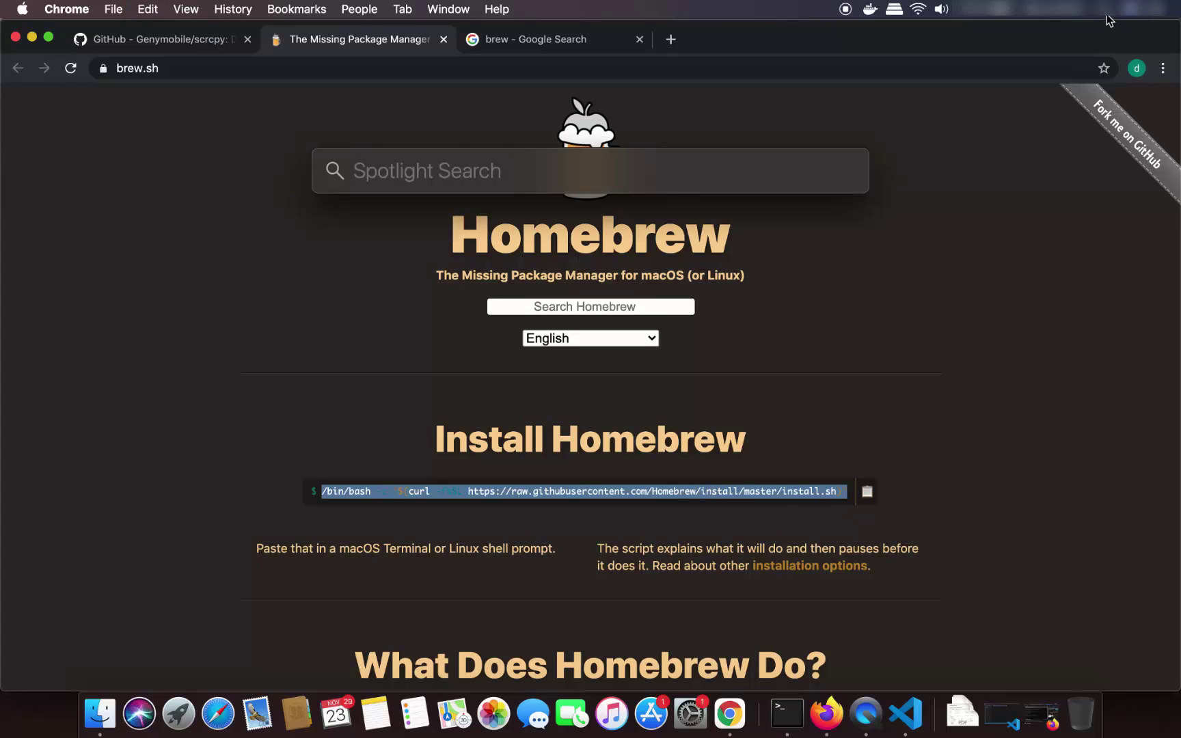
pyautogui.write('ter')
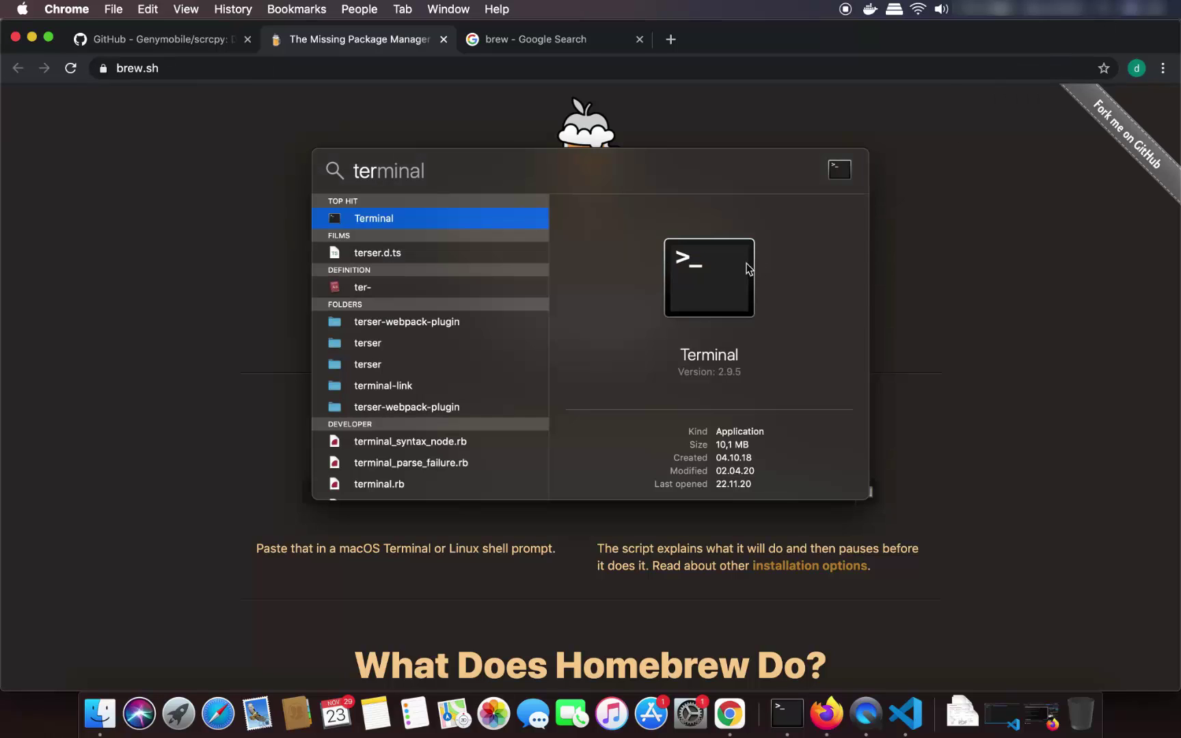
pyautogui.press('Return')
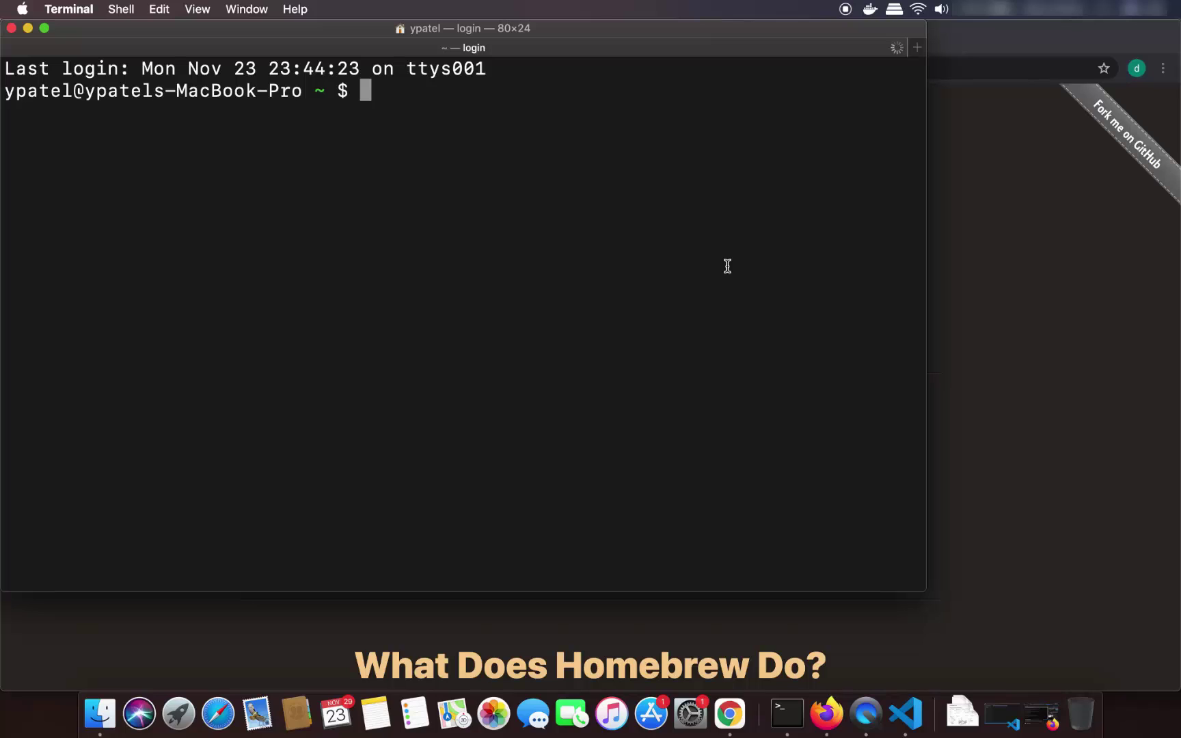
# Try to run the copied Homebrew install script in the shell, leaving it at the password prompt
pyautogui.press('super+v')
pyautogui.press('Return')
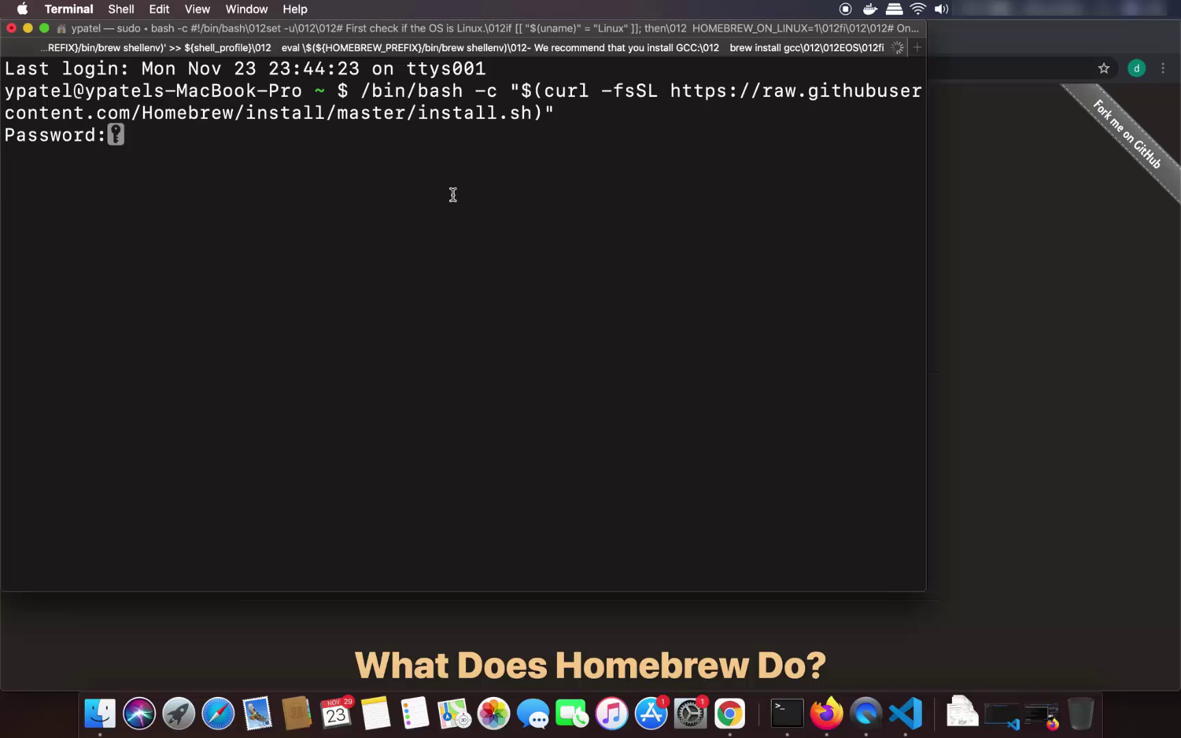
pyautogui.press('Return')
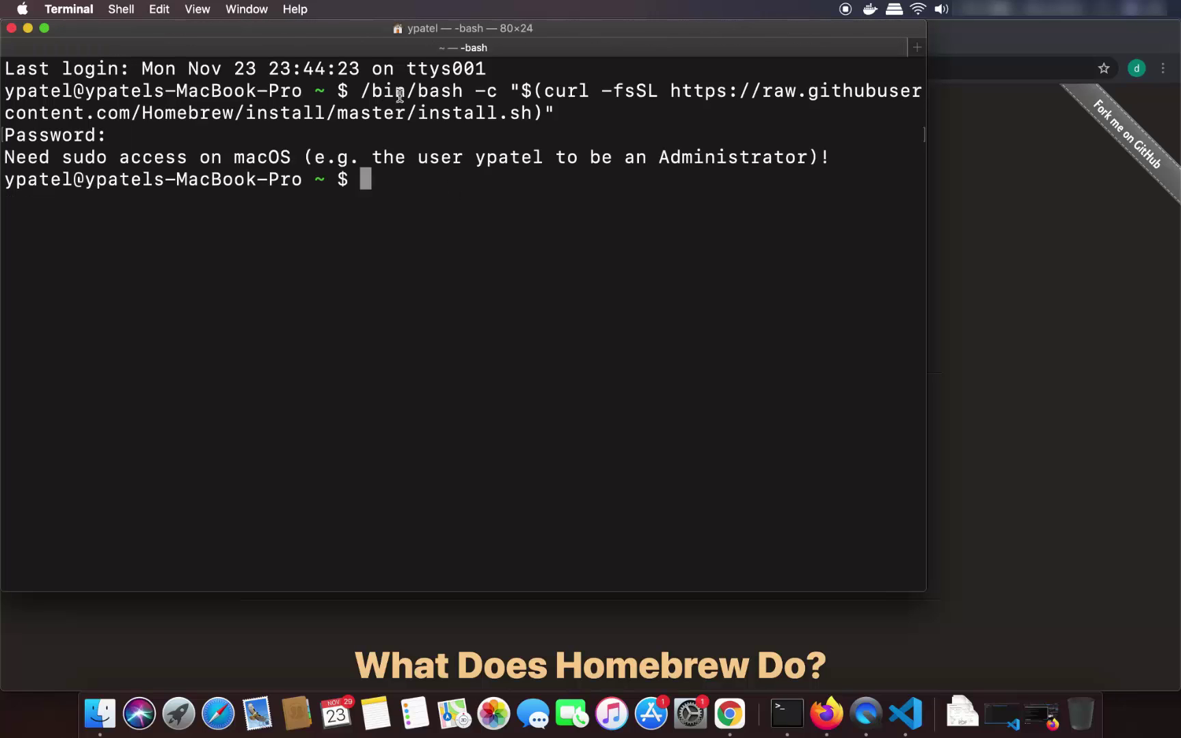
pyautogui.moveTo(361, 91); pyautogui.dragTo(541, 92)
# Clear the terminal and check the installed Homebrew version with brew --version
pyautogui.write('clear')
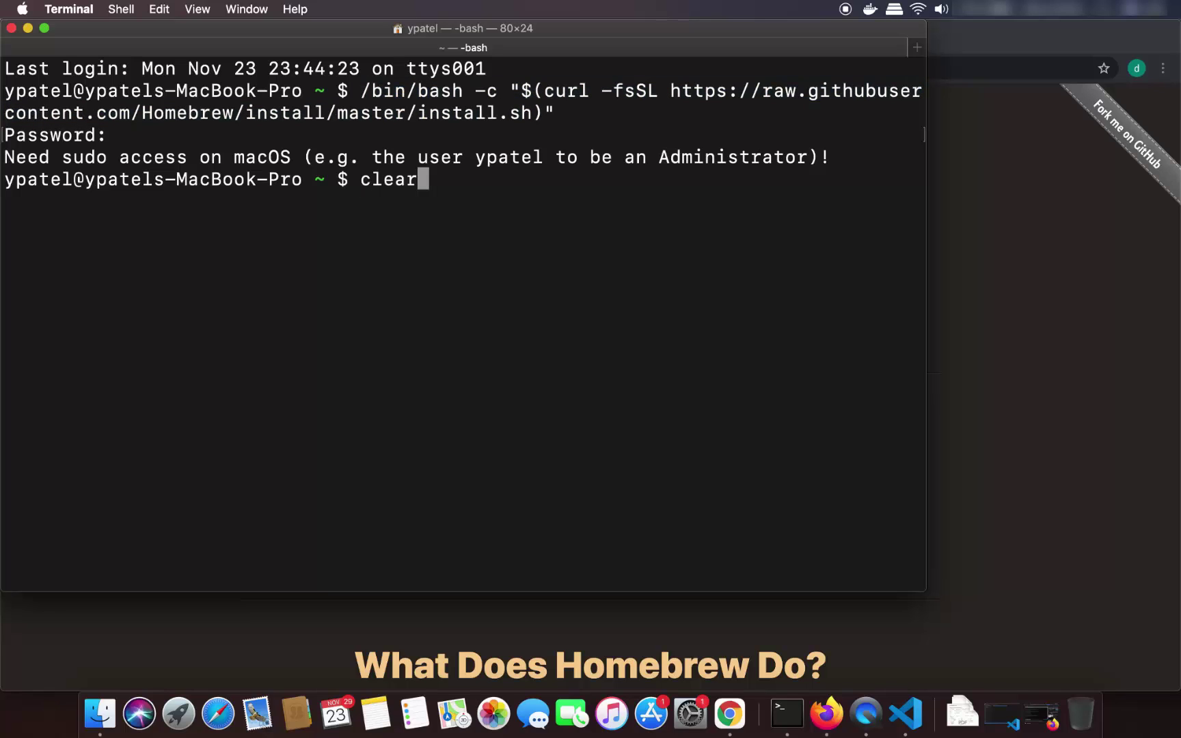
pyautogui.press('Return')
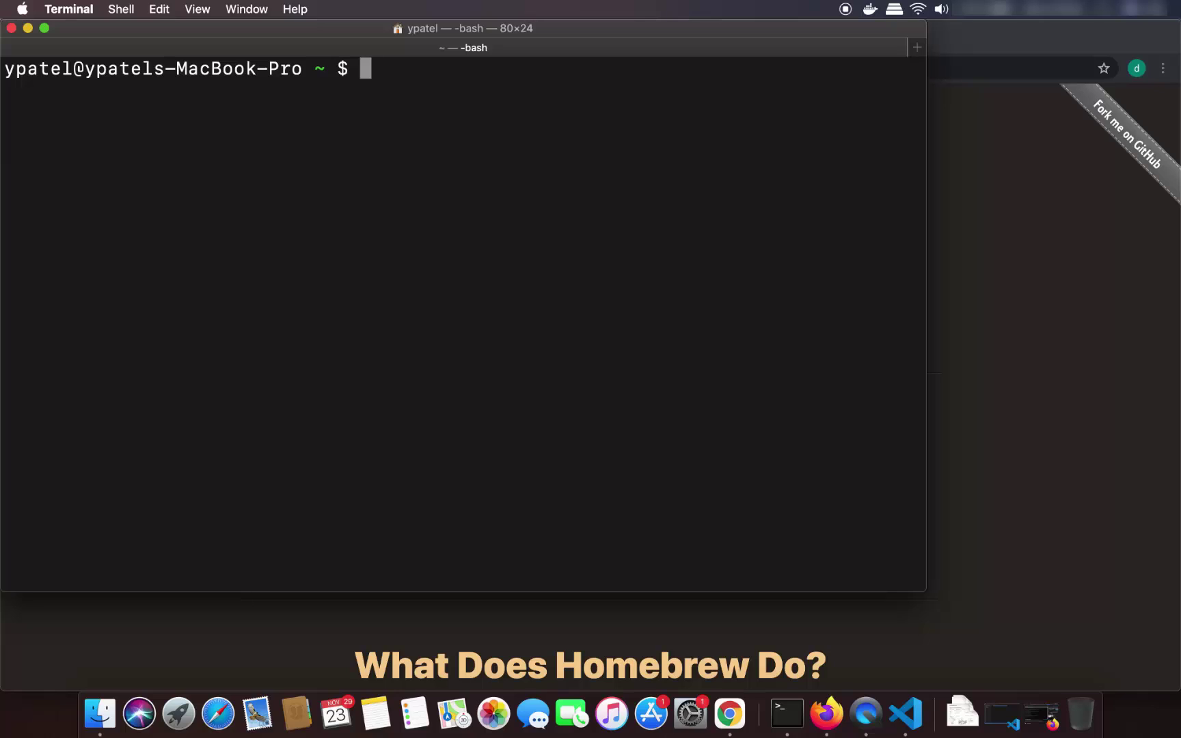
pyautogui.write('brew --v')
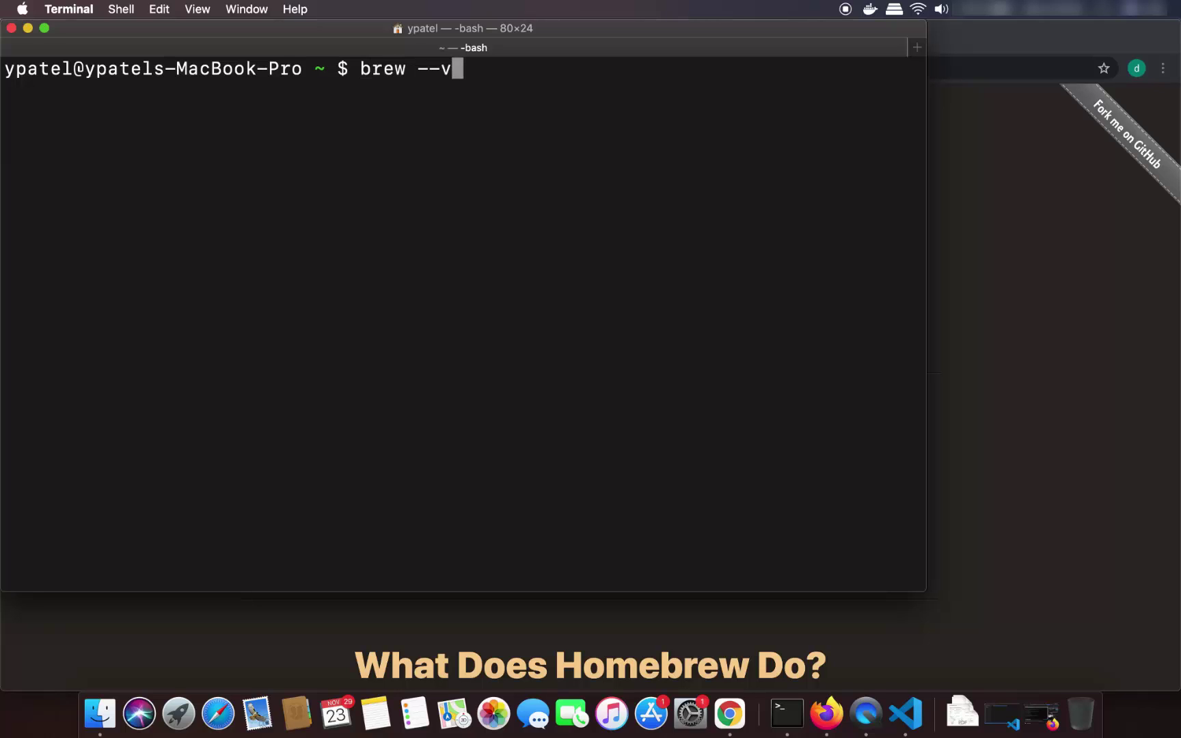
pyautogui.write('ersion')
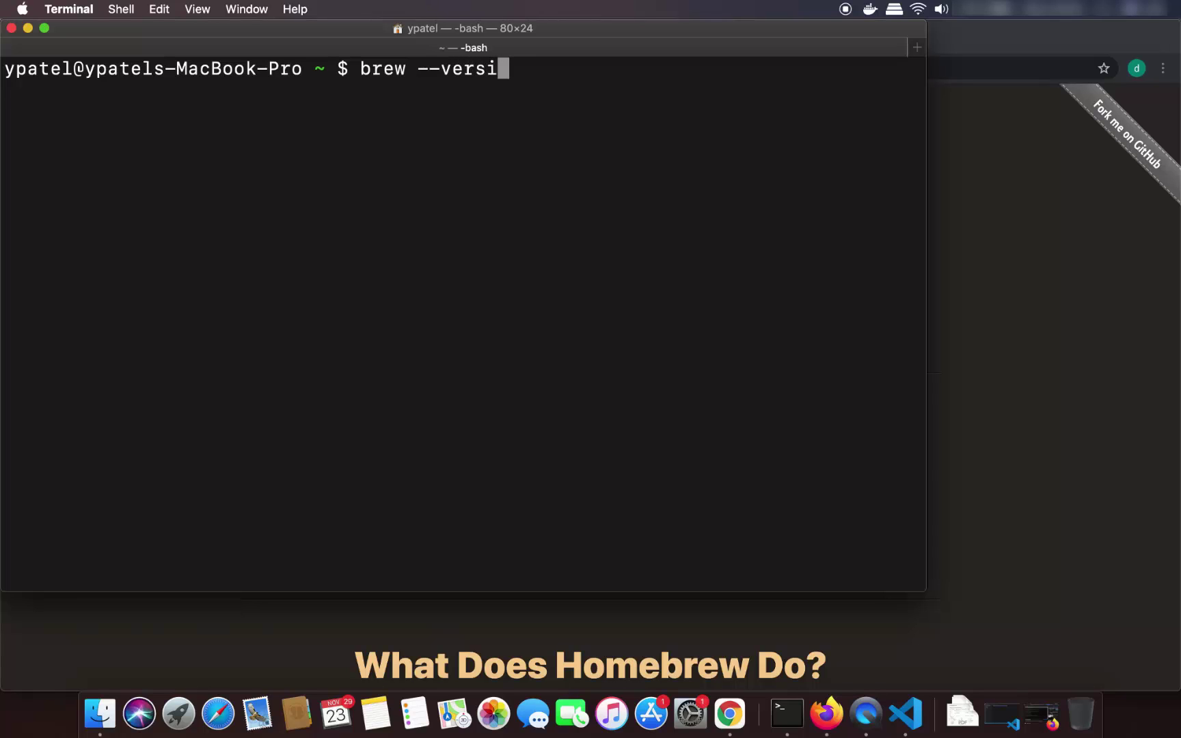
pyautogui.press('Return')
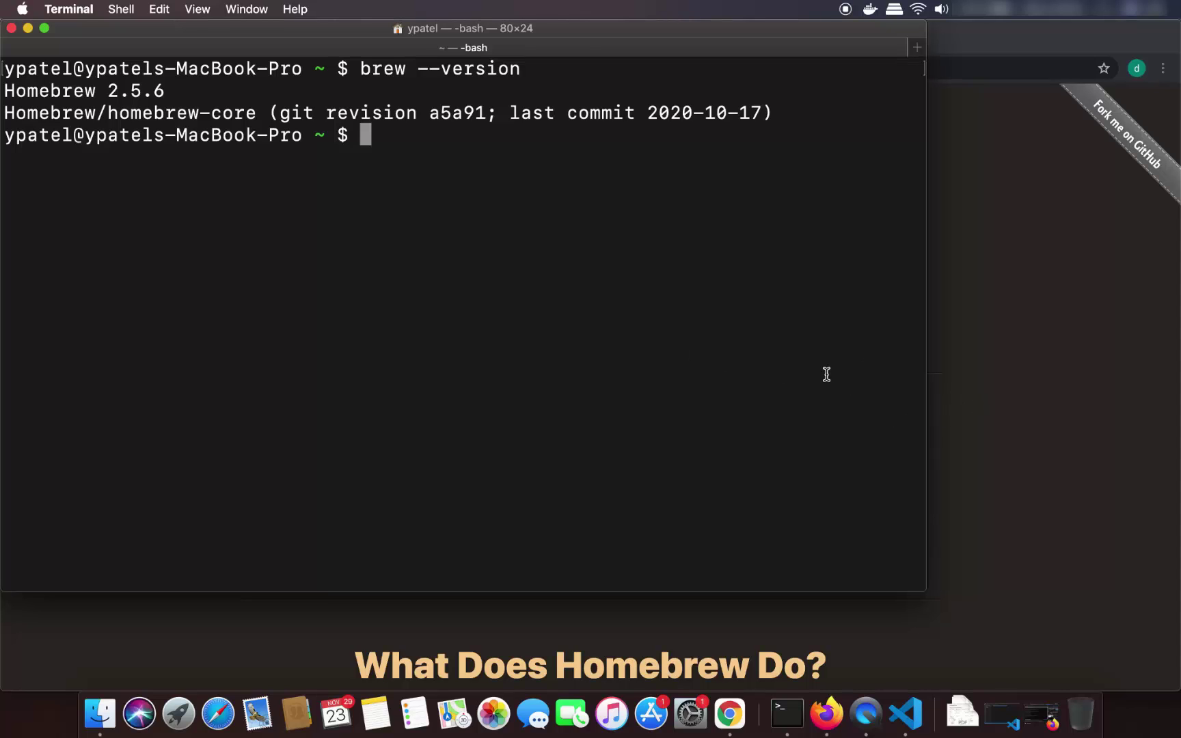
# Return to the scrcpy GitHub page in Chrome and copy the macOS command brew install scrcpy
pyautogui.click(1004, 387)
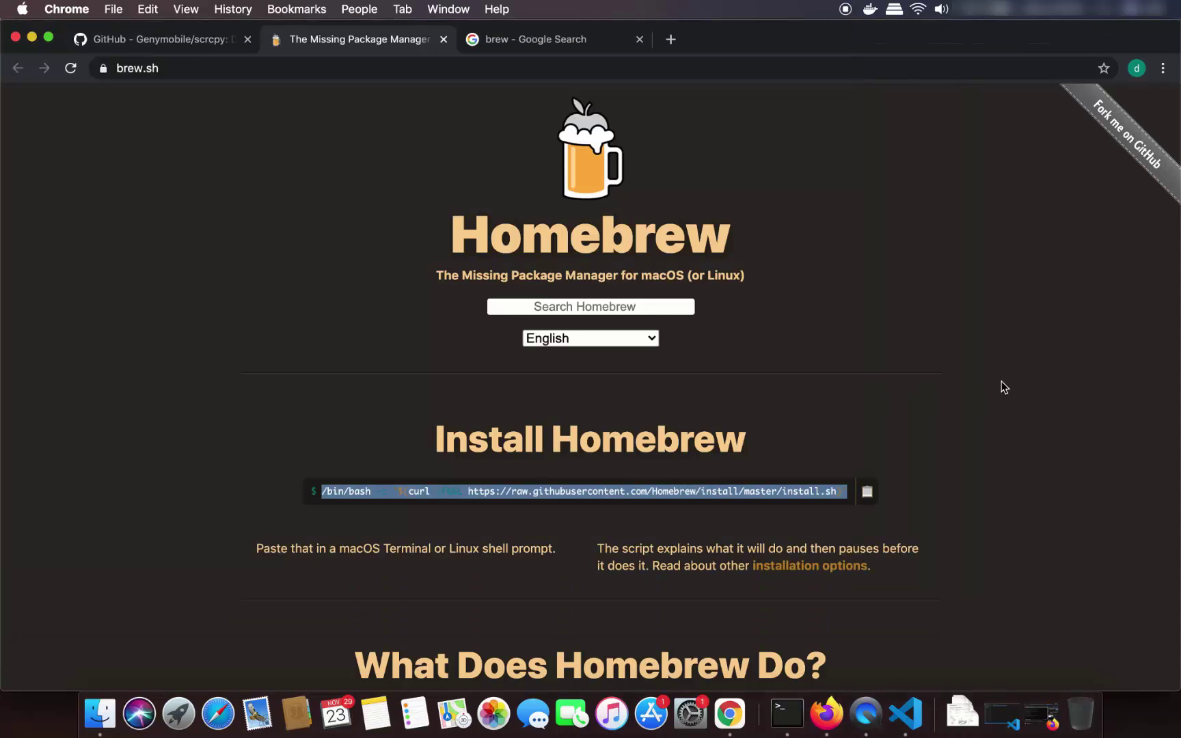
pyautogui.click(146, 40)
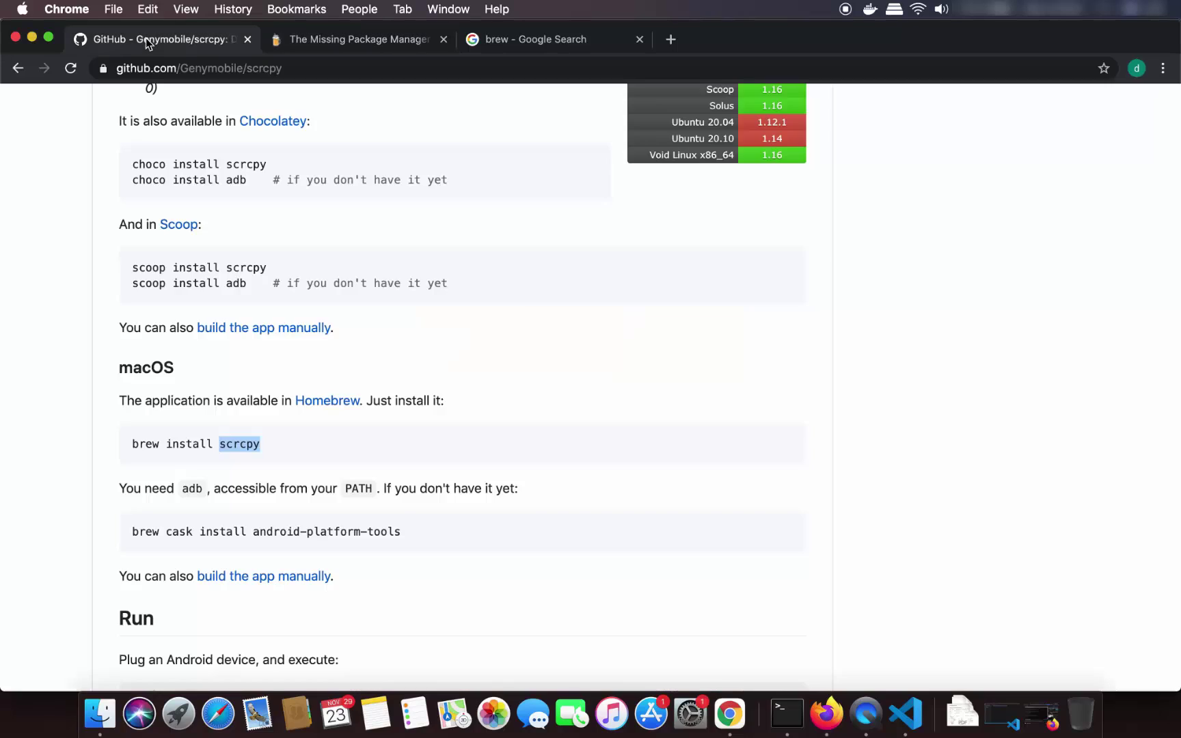
pyautogui.click(239, 446)
pyautogui.moveTo(132, 445); pyautogui.dragTo(268, 449)
pyautogui.press('super+c')
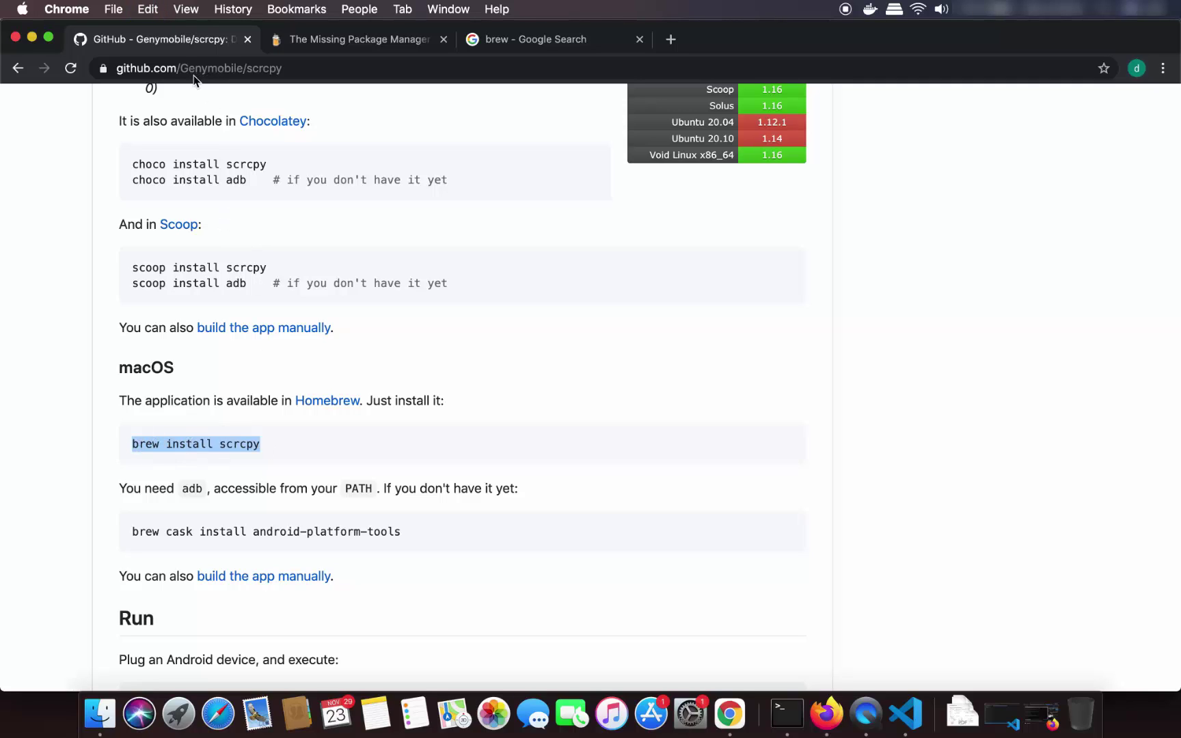
pyautogui.press('super+c')
pyautogui.press('super+c')
pyautogui.press('super+c')
pyautogui.press('super+c')
# Switch to Terminal, clear its output and run brew install scrcpy
pyautogui.click(787, 714)
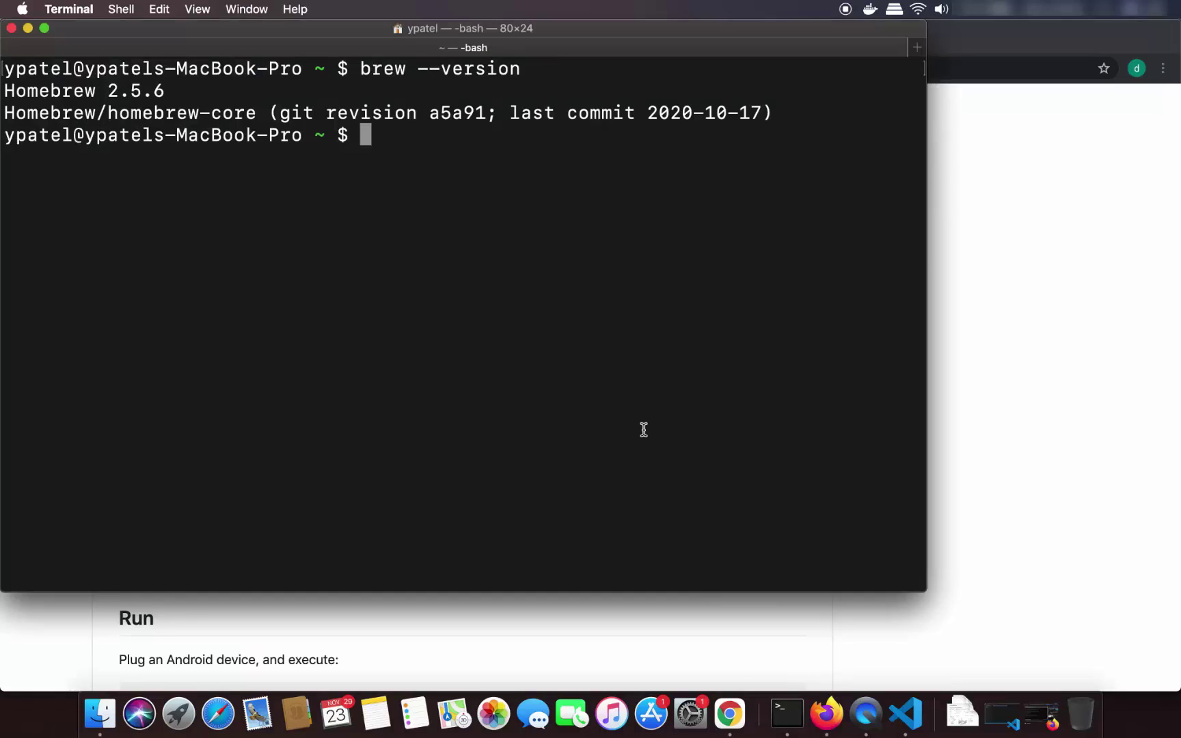
pyautogui.write('clear')
pyautogui.press('Return')
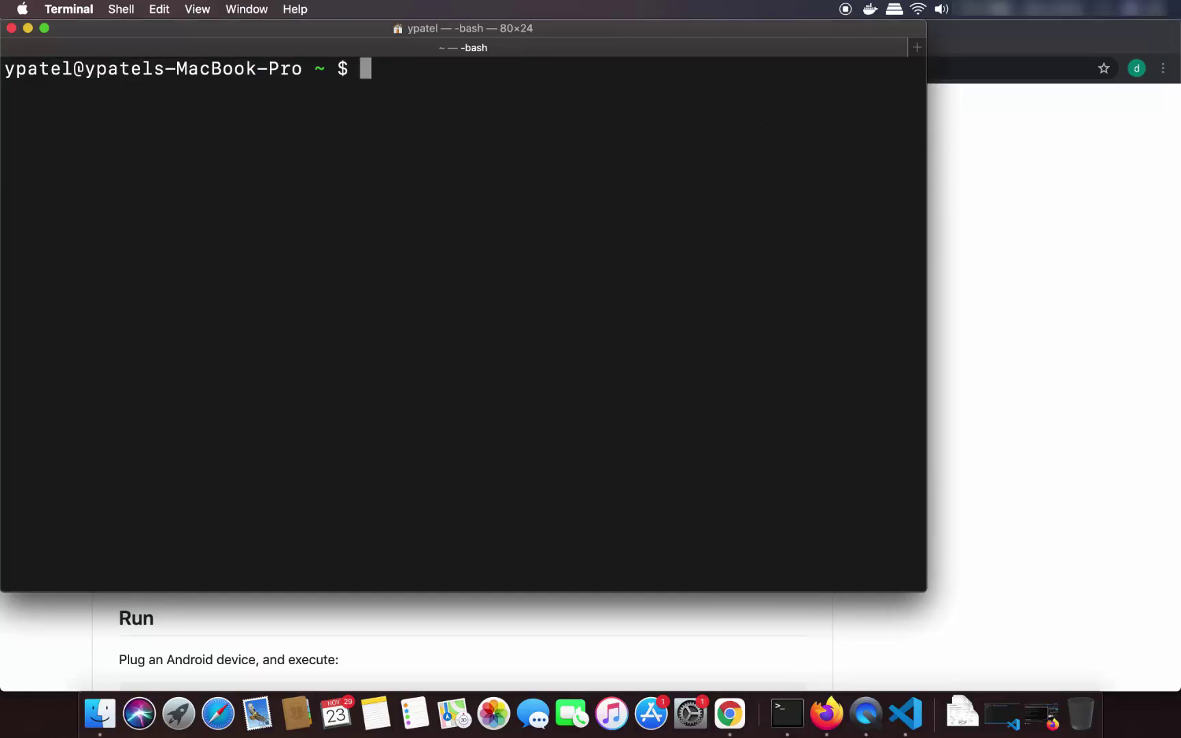
pyautogui.press('super+v')
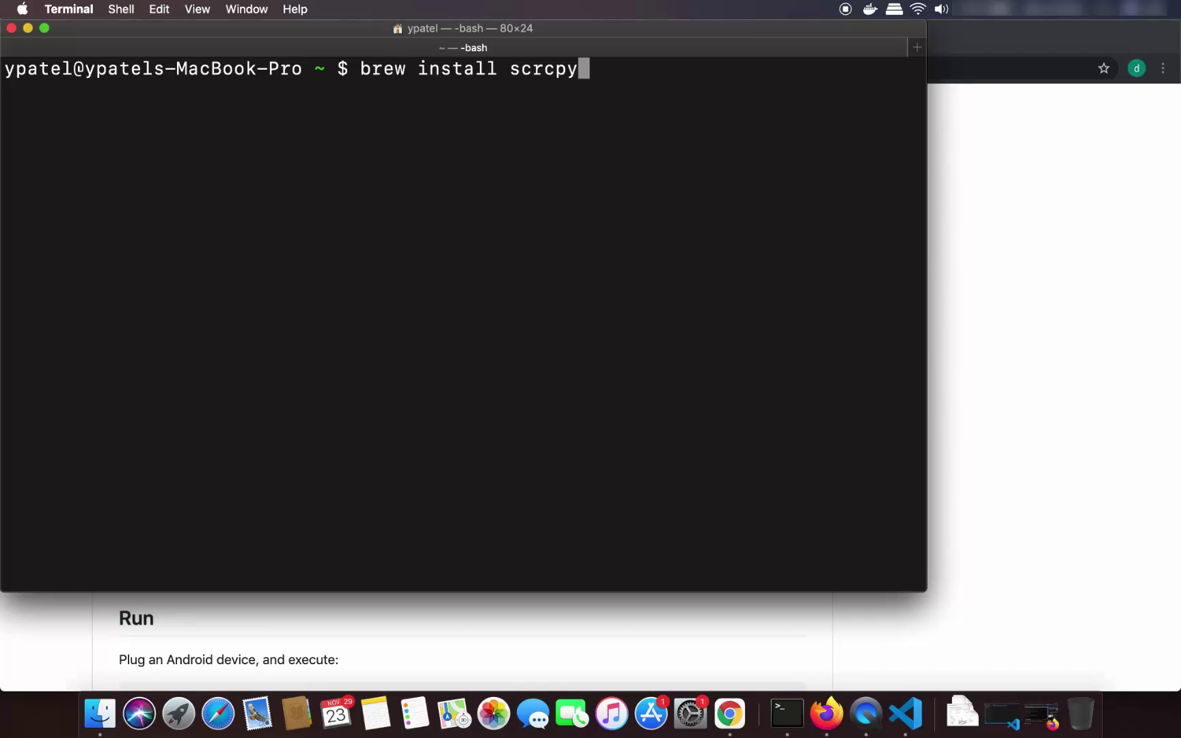
pyautogui.press('Return')
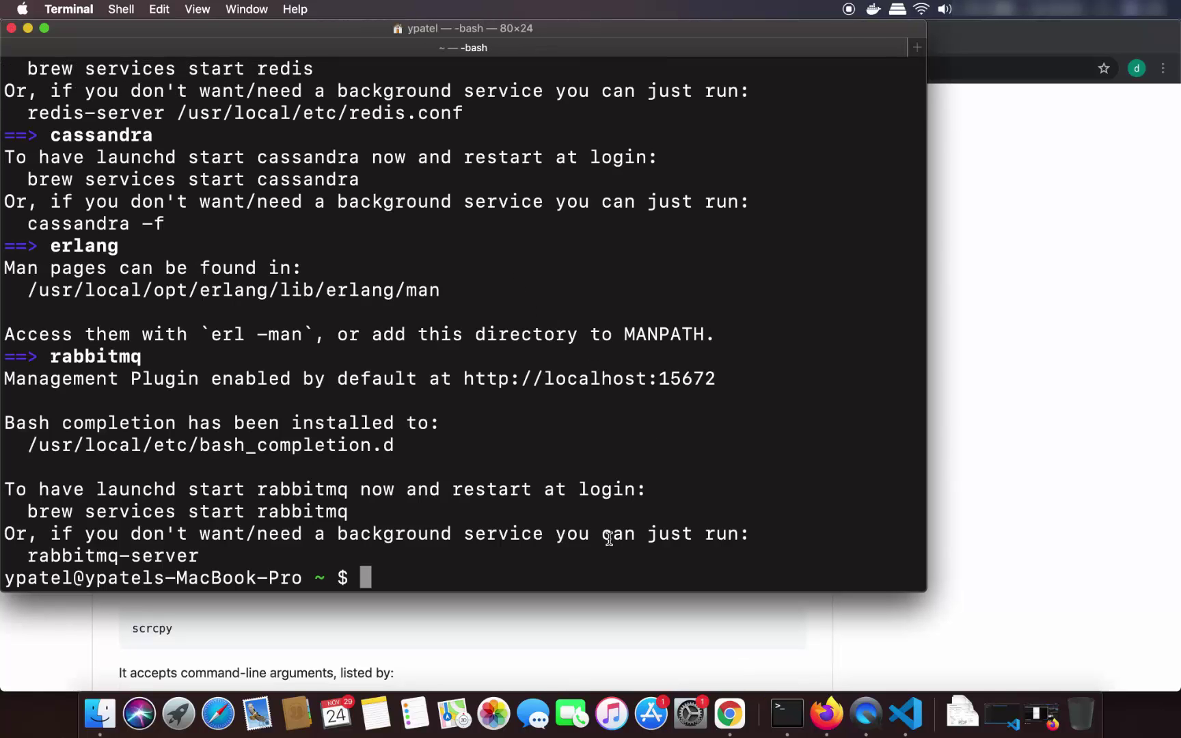
# Return to the scrcpy README in Chrome and copy the command brew cask install android-platform-tools
pyautogui.click(965, 502)
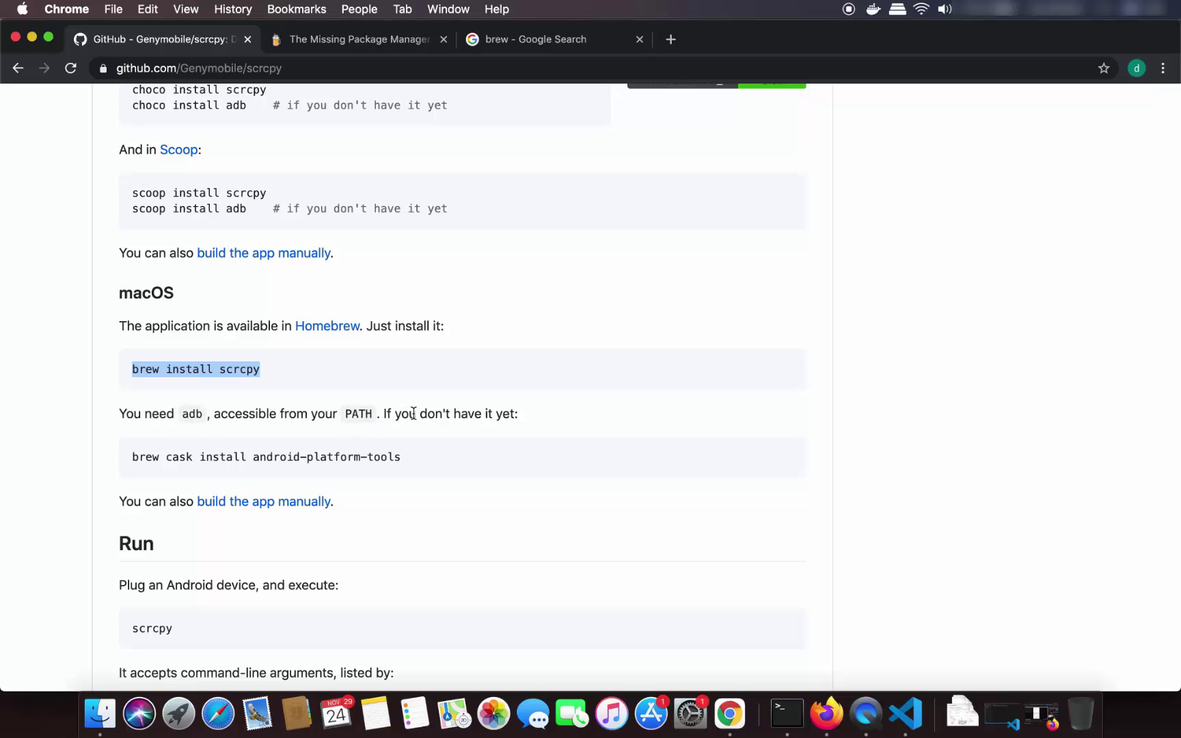
pyautogui.tripleClick(350, 457)
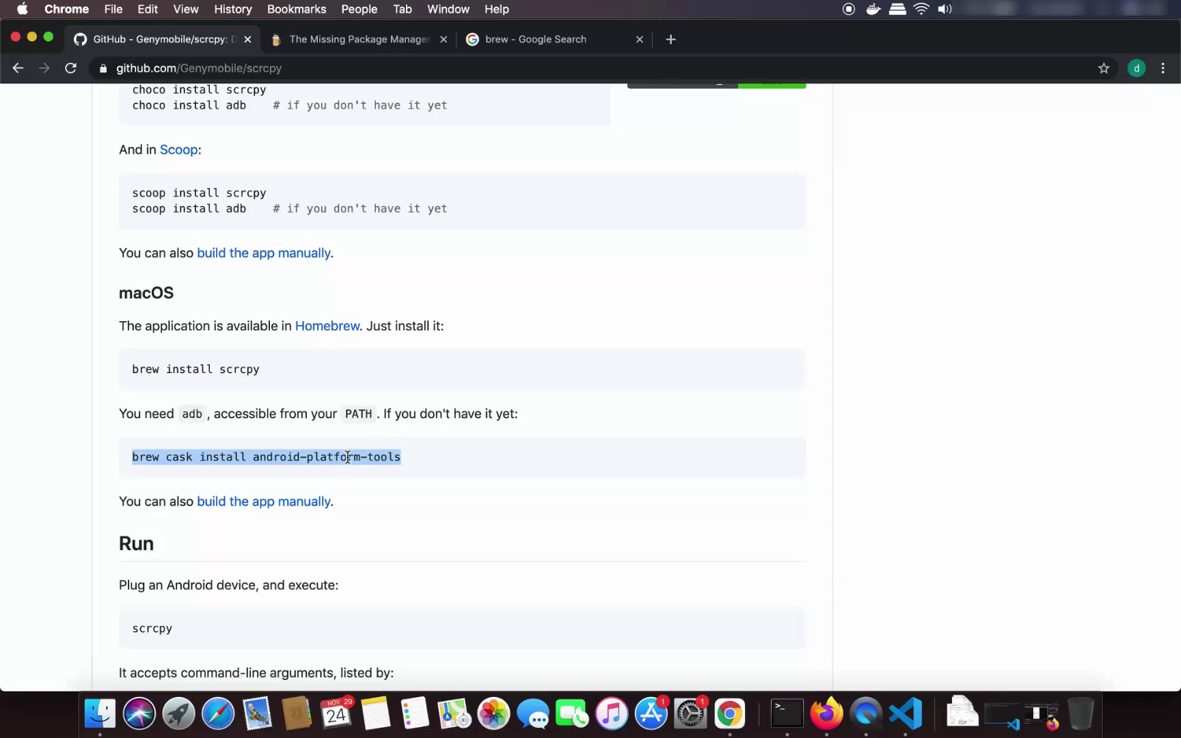
pyautogui.press('super+c')
pyautogui.press('super+c')
# Switch to Terminal, clear its output and run brew cask install android-platform-tools
pyautogui.click(782, 714)
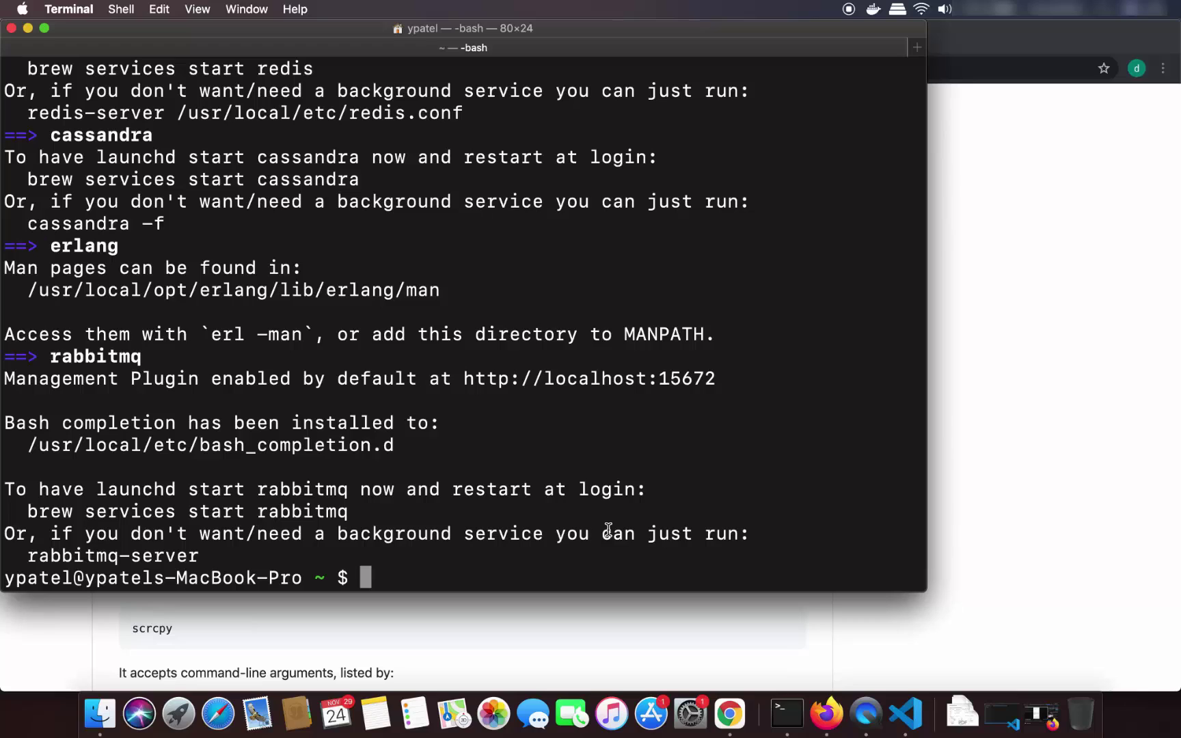
pyautogui.write('clear')
pyautogui.press('Return')
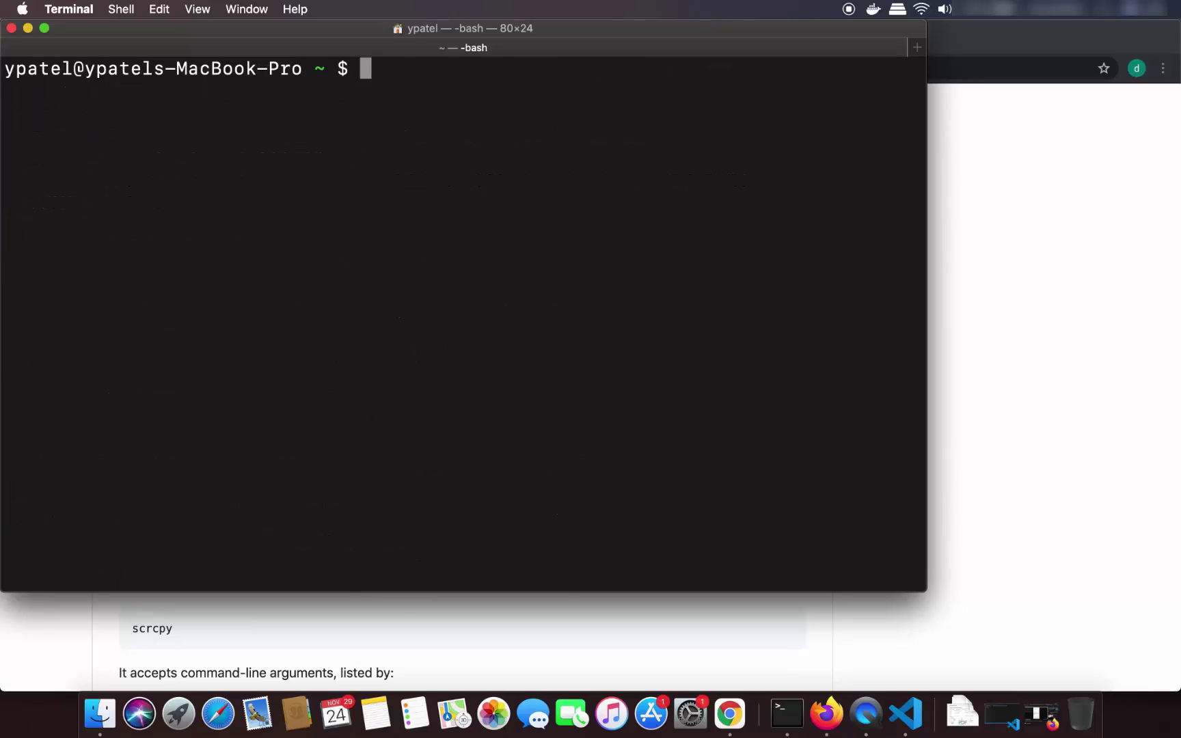
pyautogui.press('super+v')
pyautogui.press('Return')
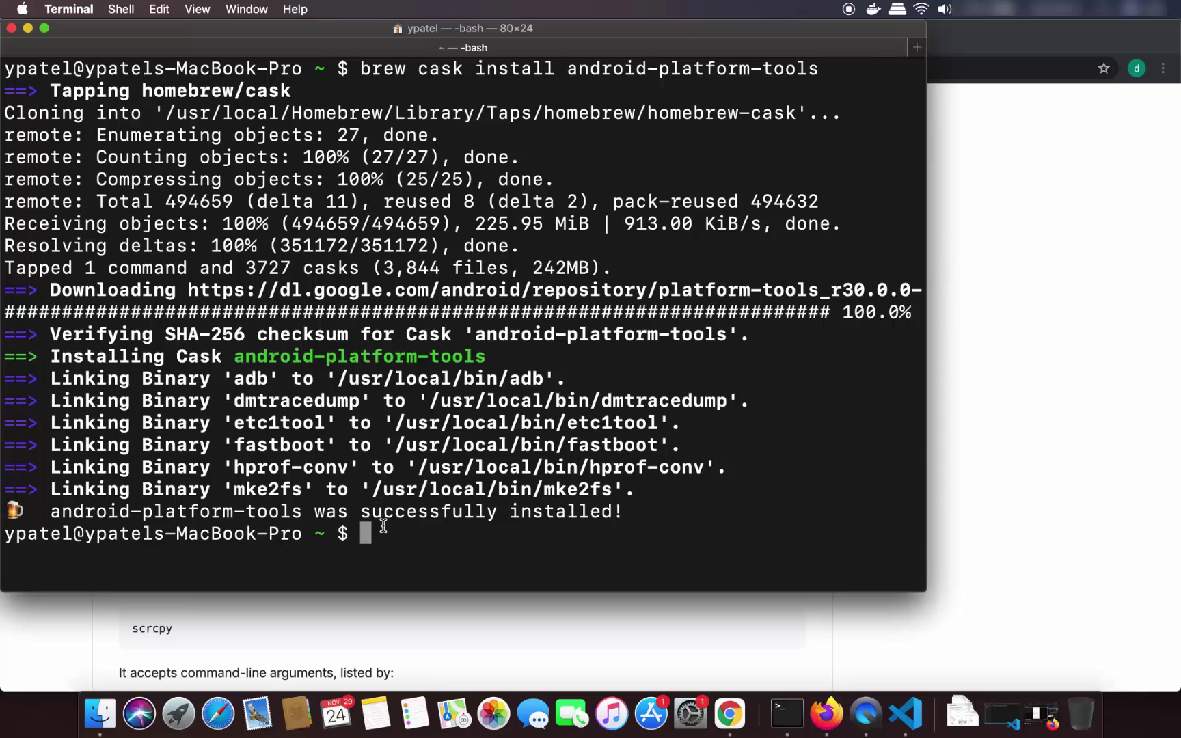
# Launch scrcpy from a cleared terminal and minimize the Terminal and Chrome windows behind the mirrored phone
pyautogui.write('clear')
pyautogui.press('Return')
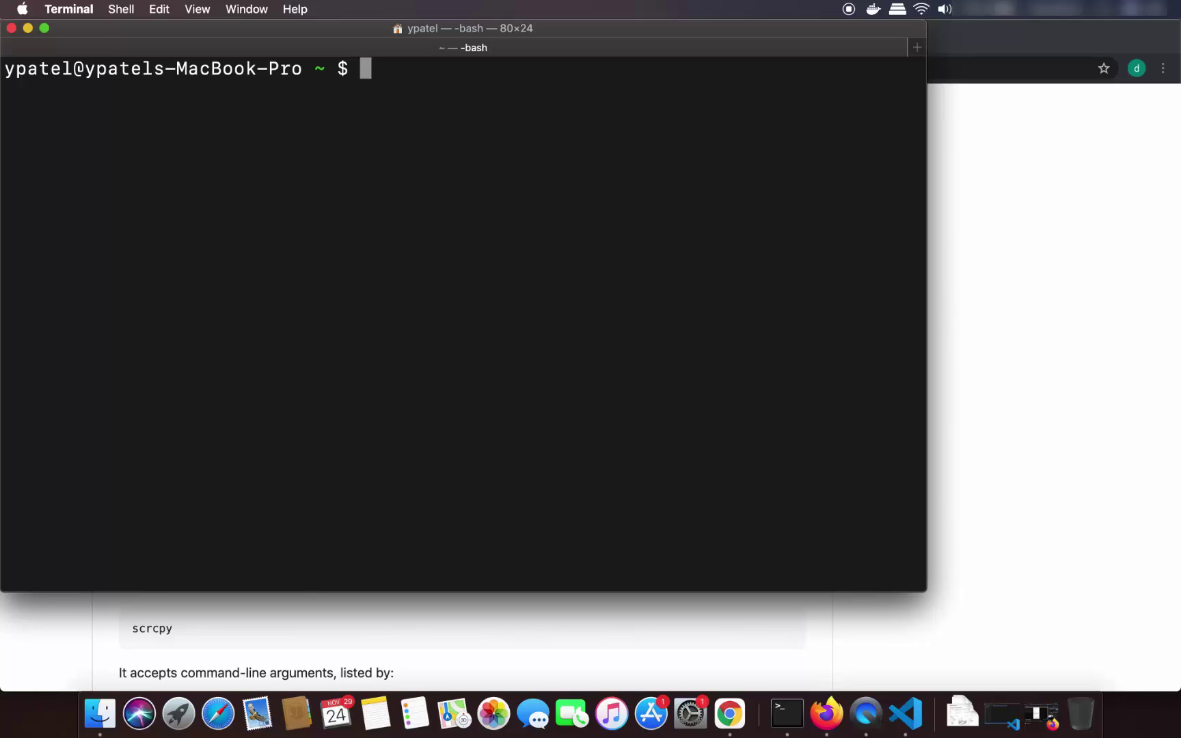
pyautogui.write('scrcpy')
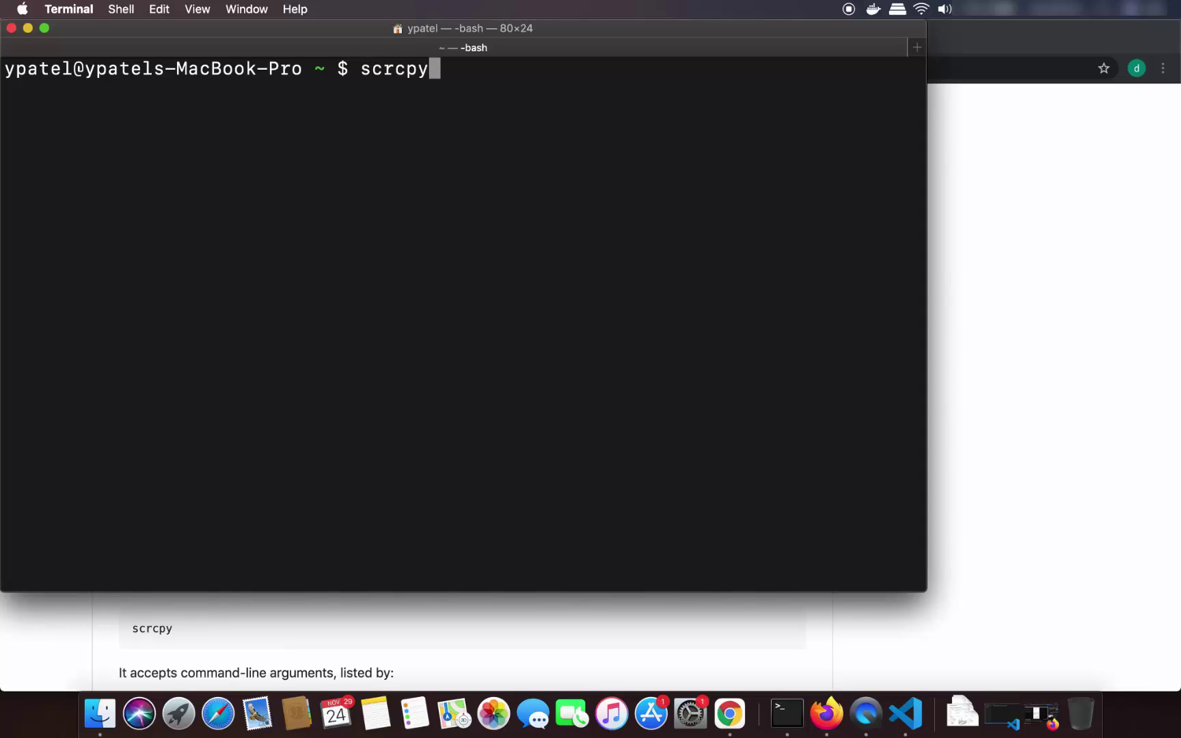
pyautogui.press('Return')
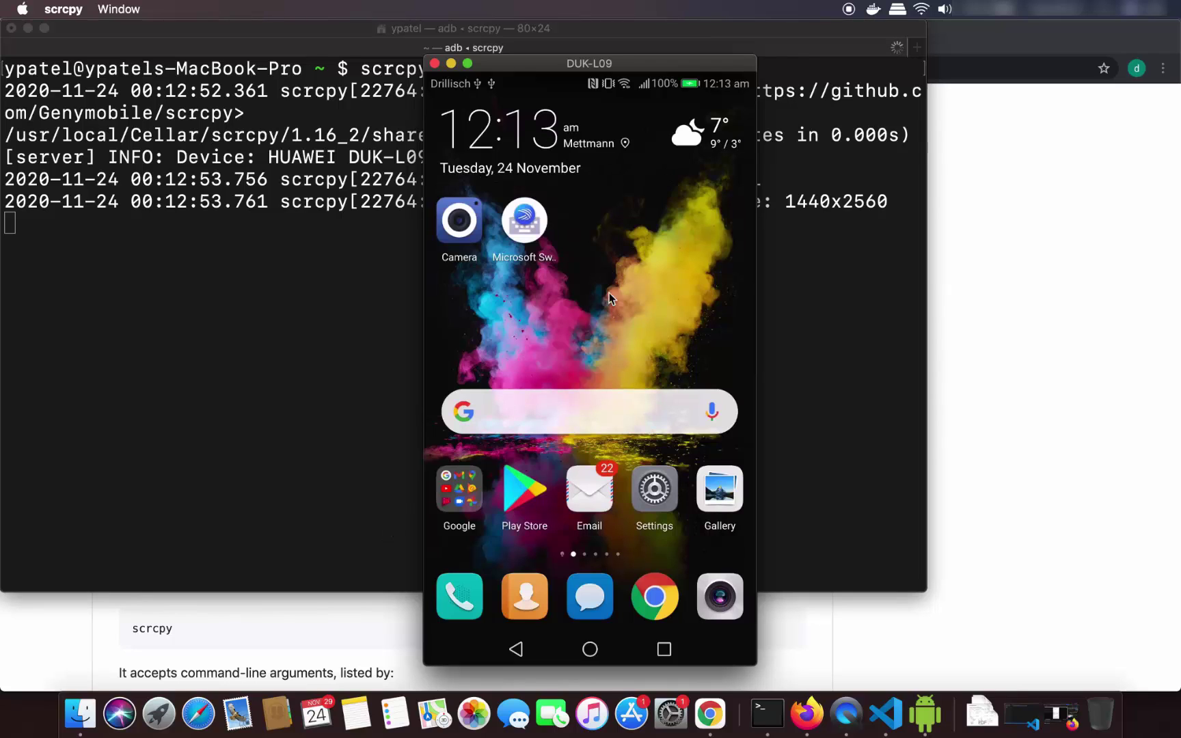
pyautogui.click(28, 30)
pyautogui.click(32, 36)
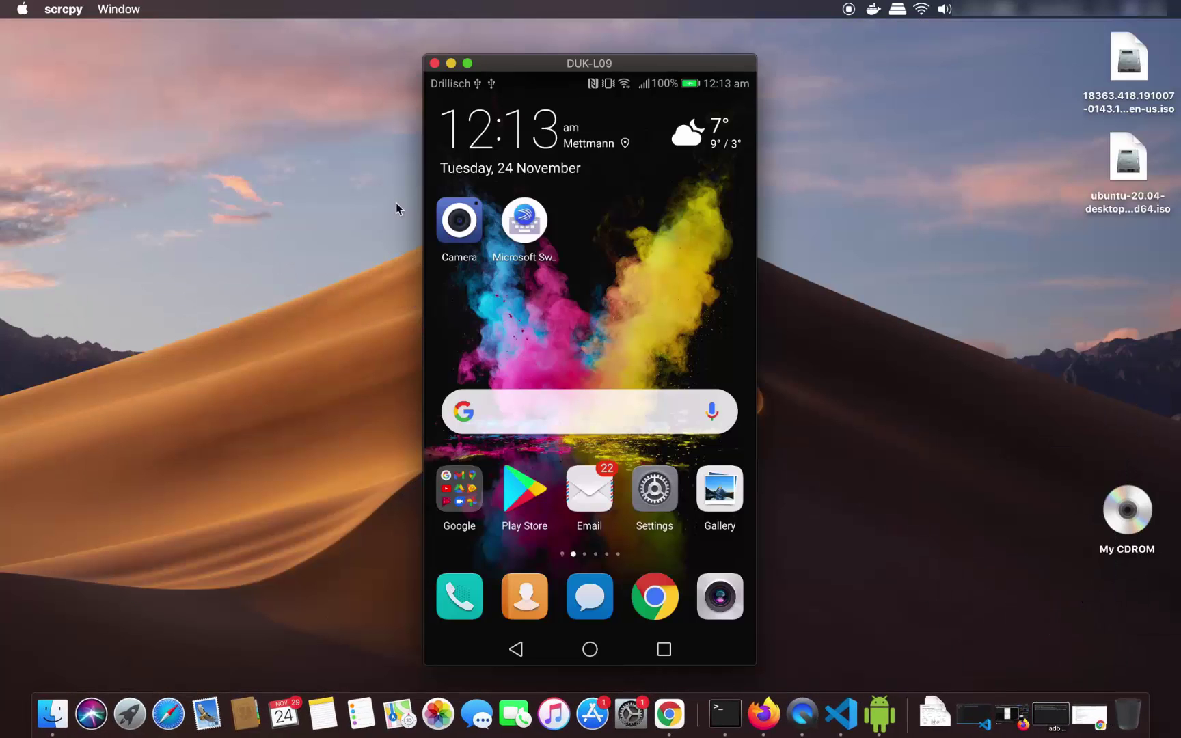
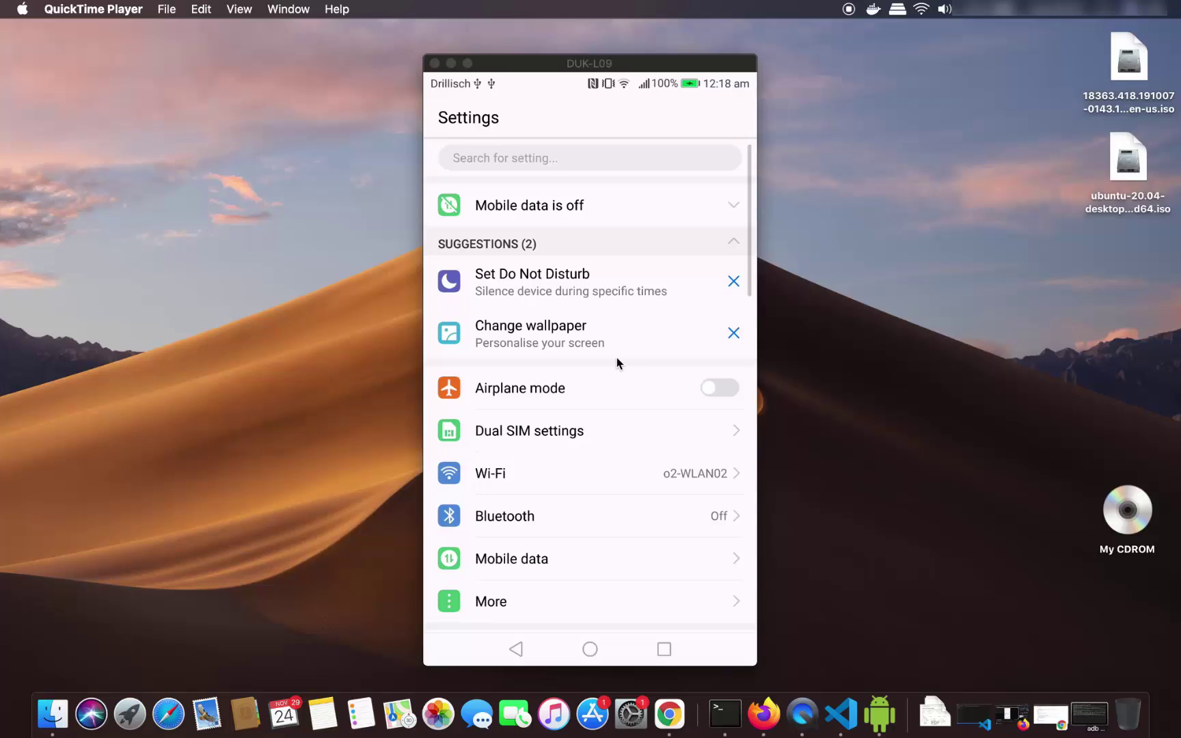
# Open About phone in the mirrored phone's Settings, locate the Build number entry and go back to the settings list
pyautogui.scroll(-10, 617, 361)
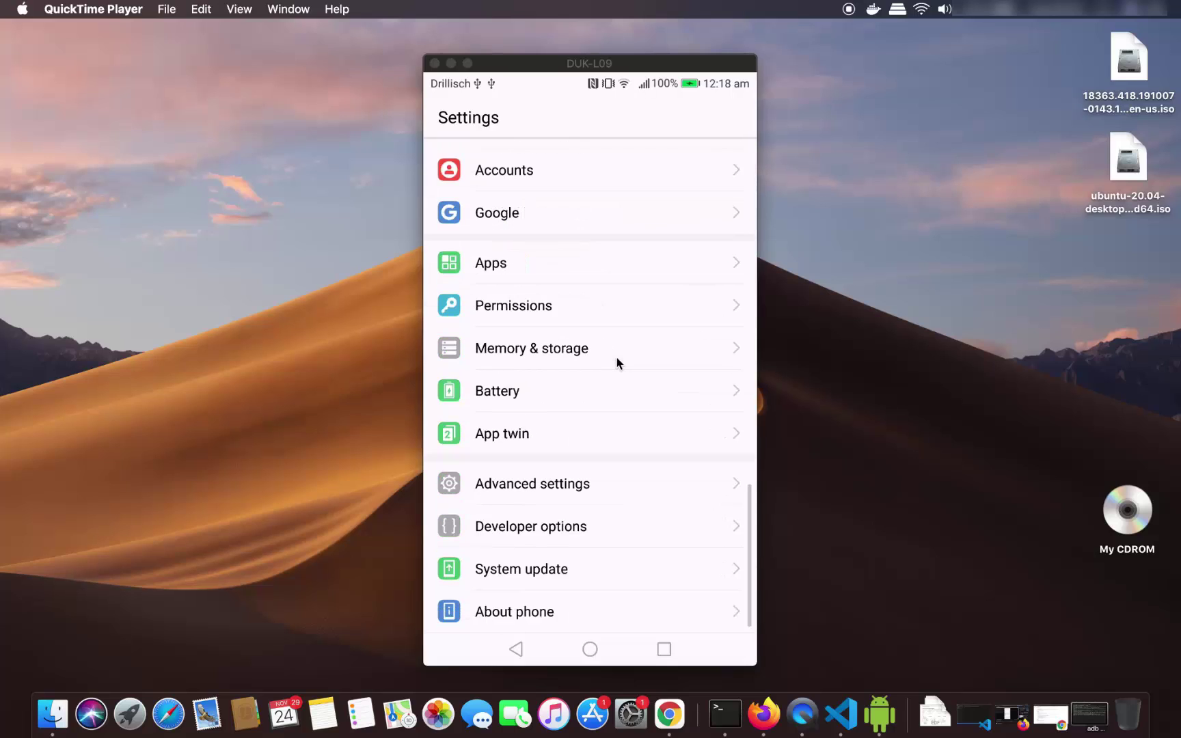
pyautogui.click(514, 615)
pyautogui.click(514, 613)
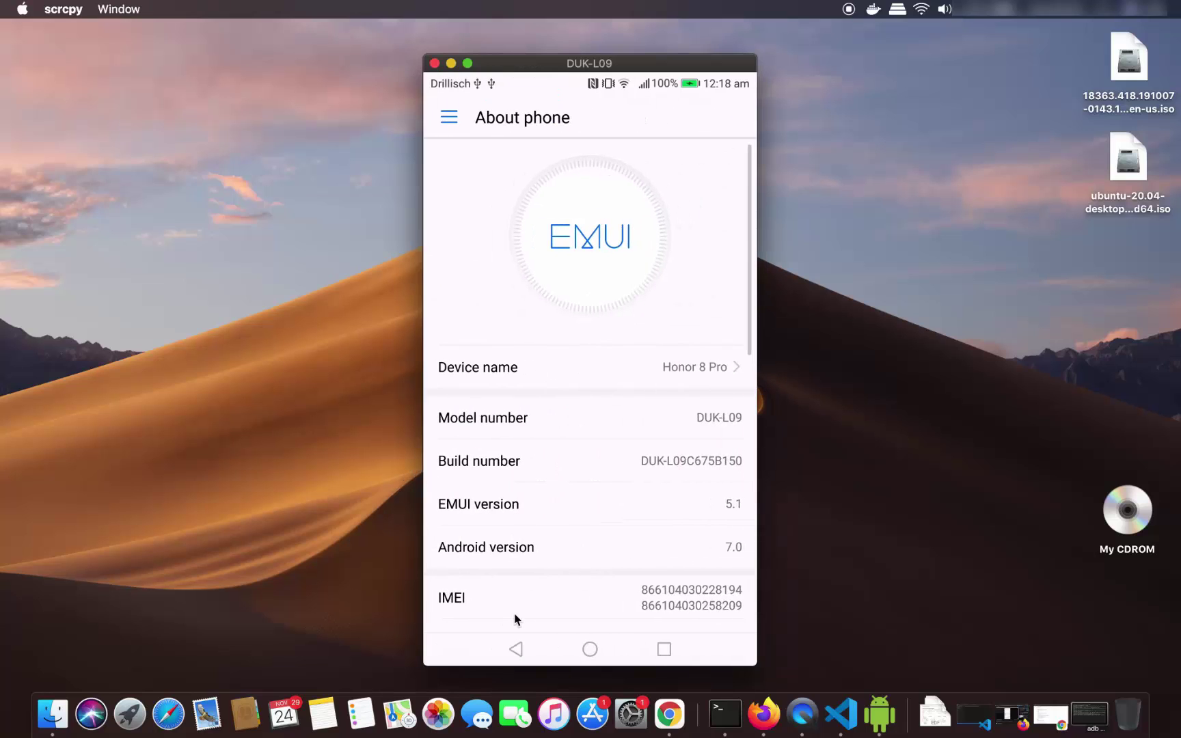
pyautogui.click(492, 468)
pyautogui.click(492, 467)
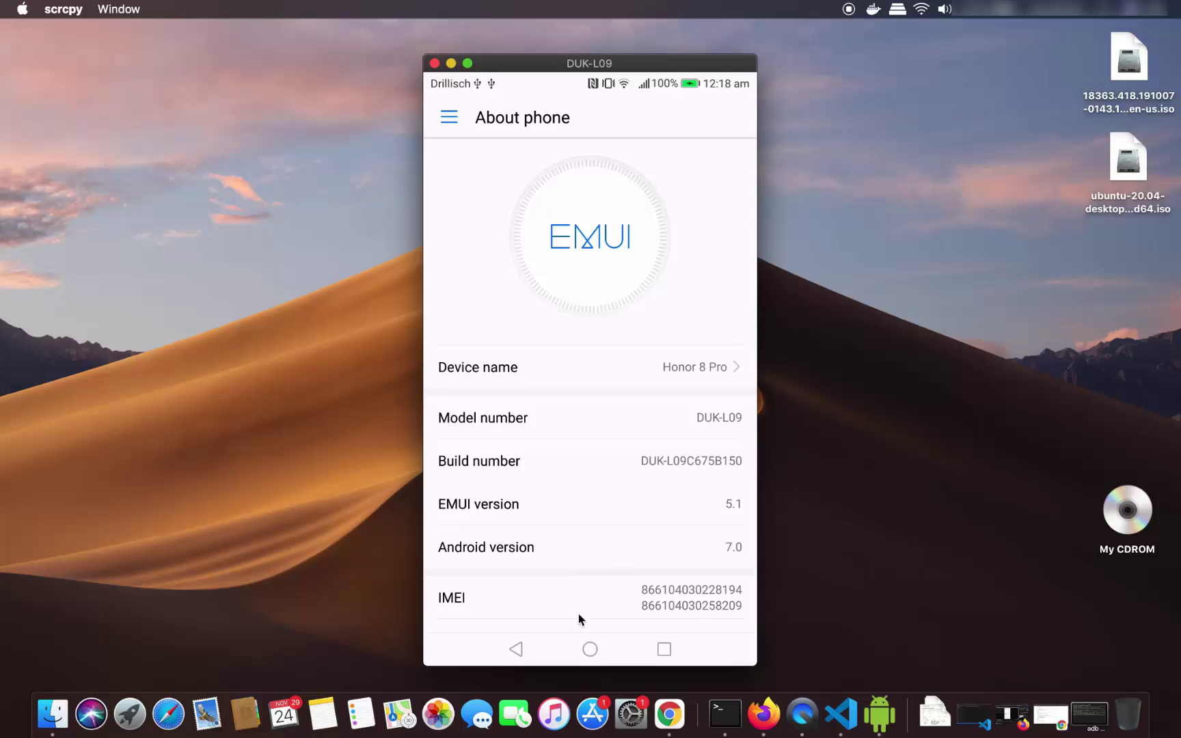
pyautogui.click(518, 650)
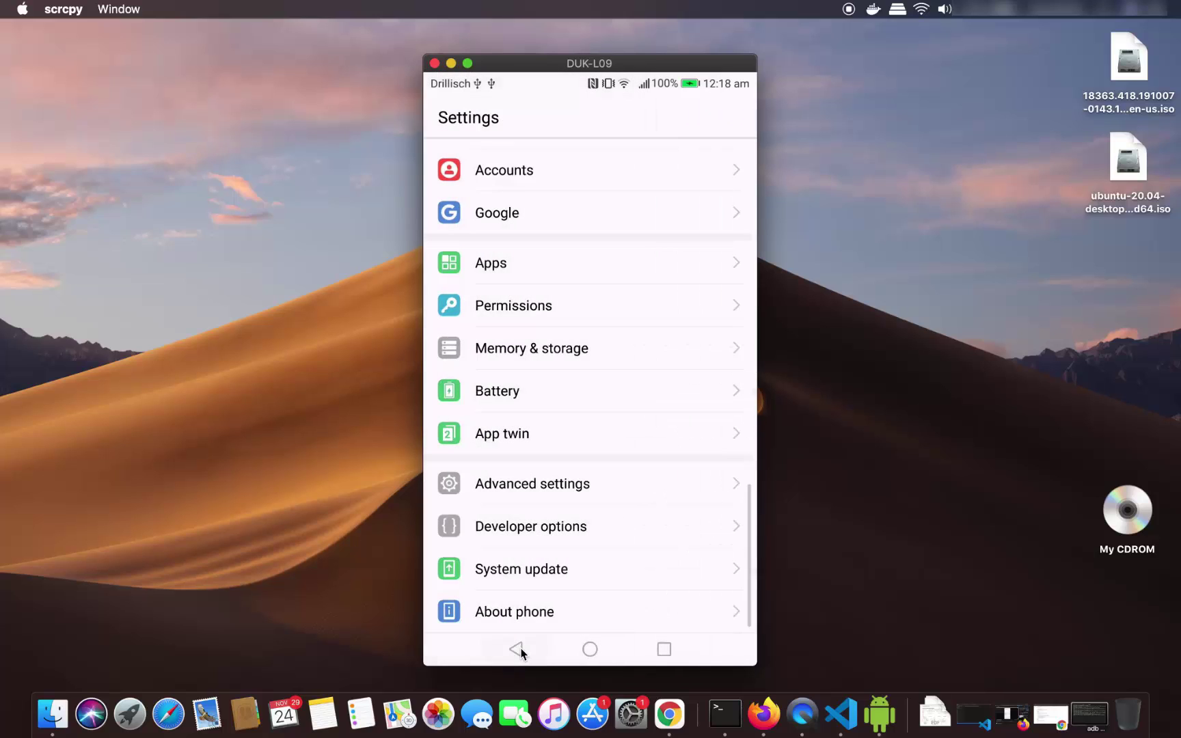
# Review the USB debugging settings in the phone's Developer options and return to its home screen
pyautogui.click(537, 530)
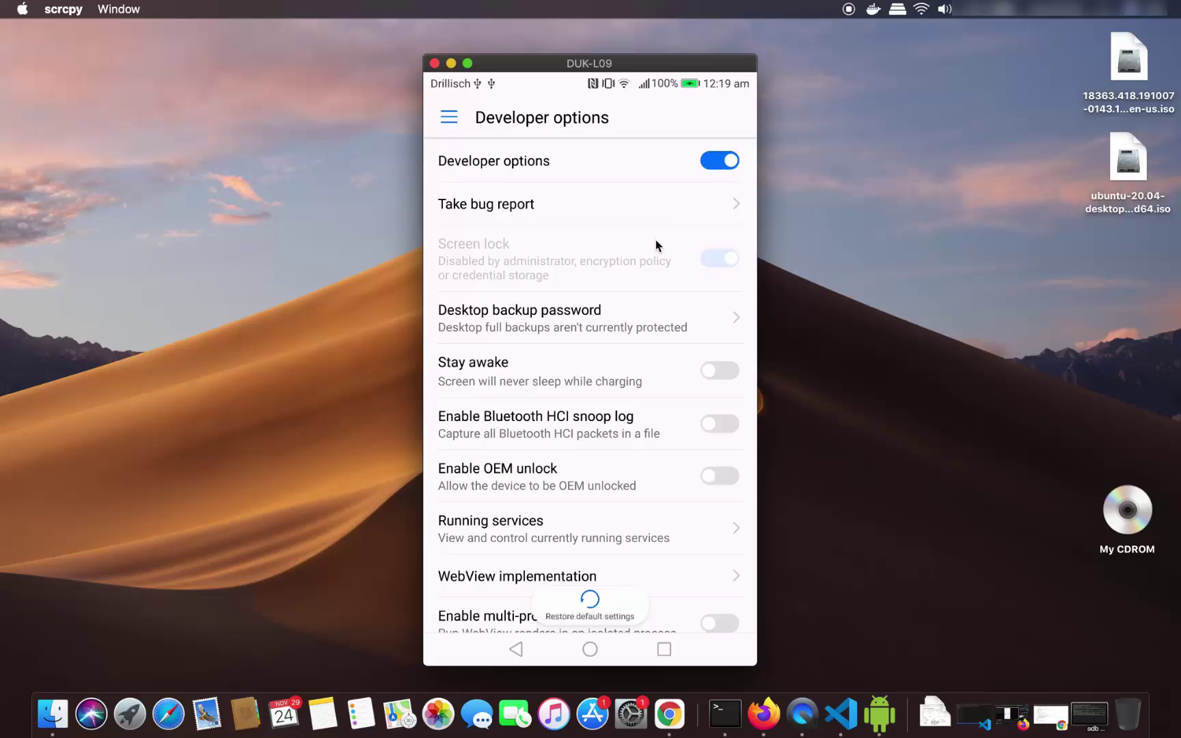
pyautogui.scroll(-20, 656, 245)
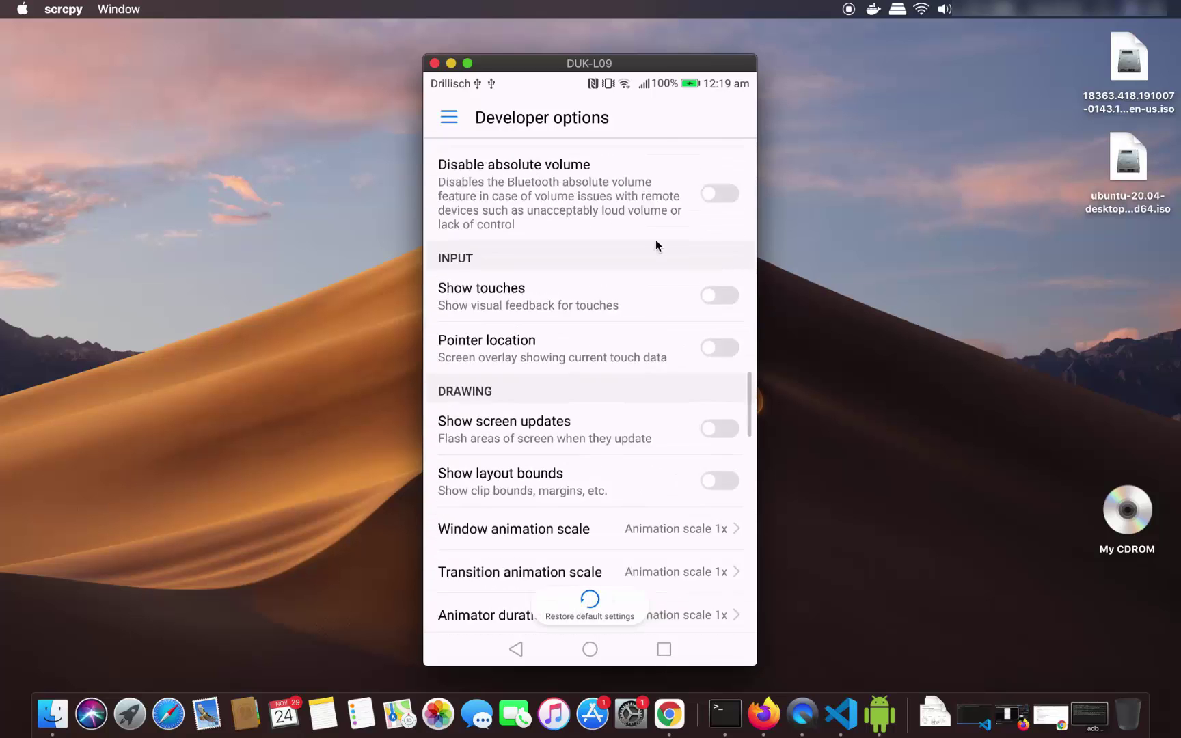
pyautogui.scroll(15, 656, 245)
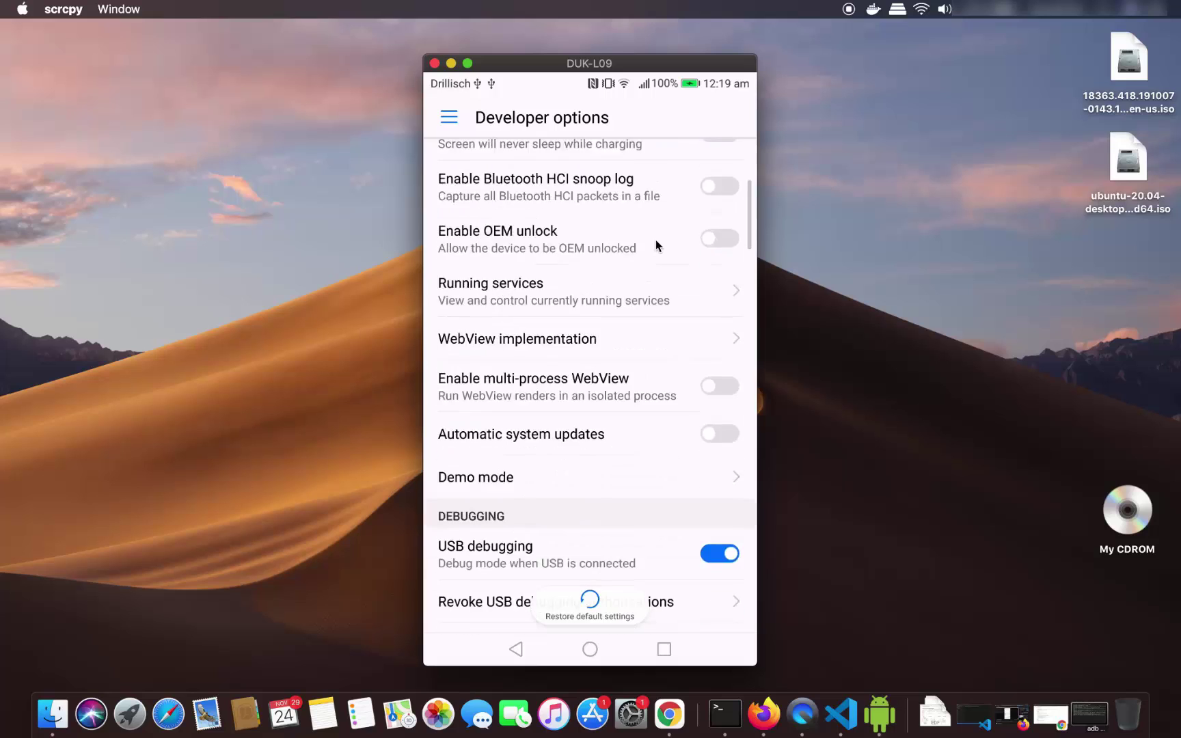
pyautogui.scroll(-4, 656, 245)
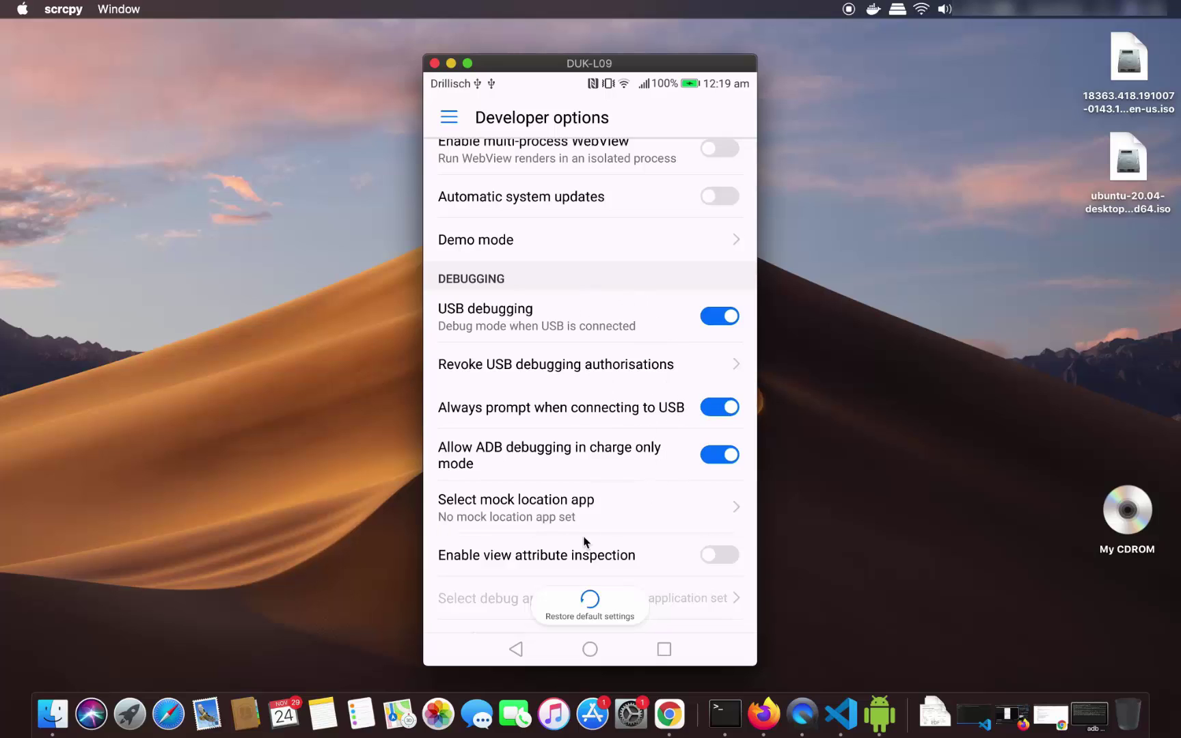
pyautogui.click(592, 649)
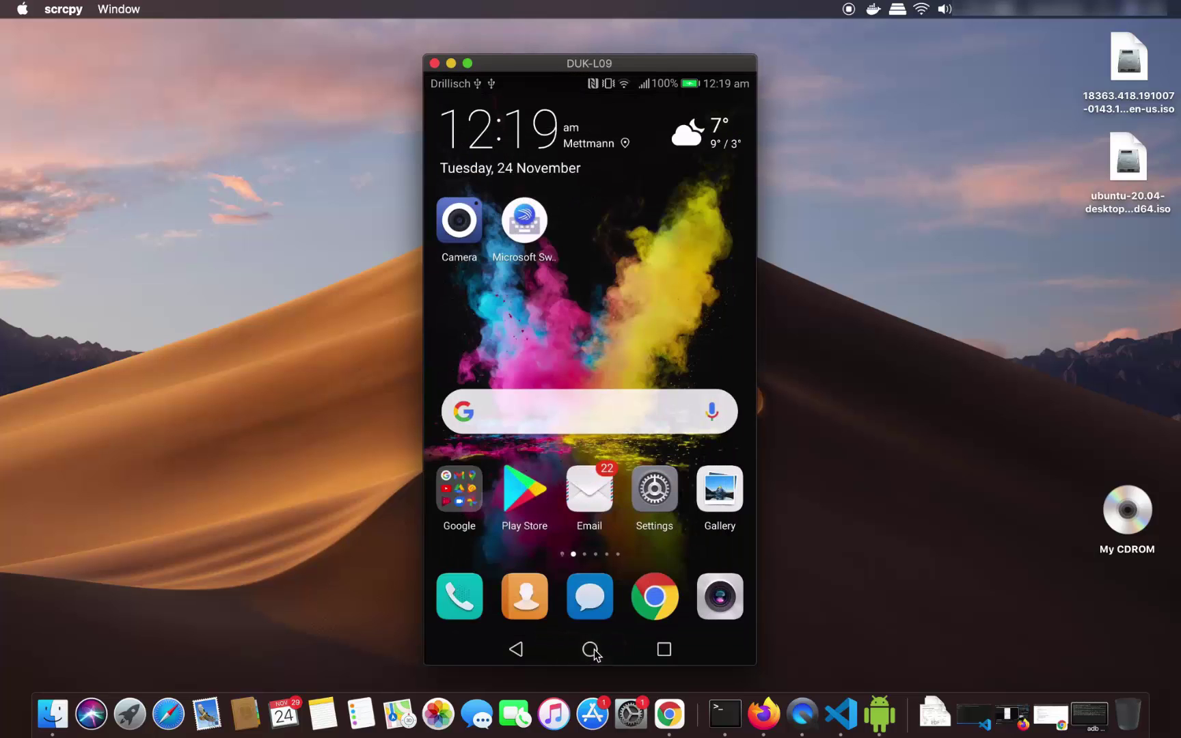